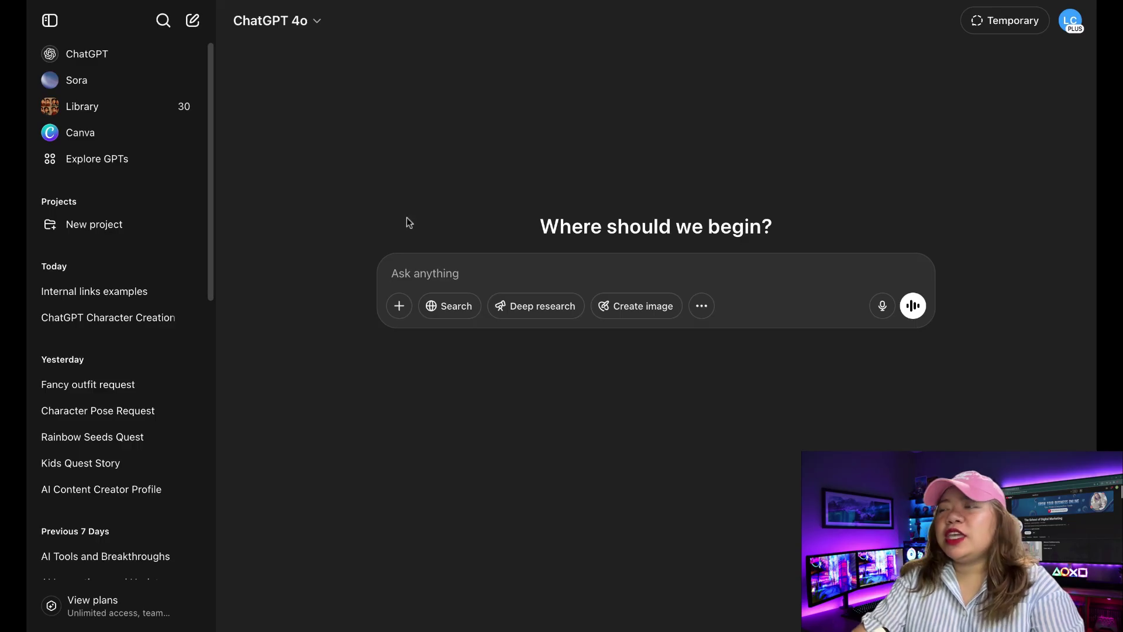
- Find the Animation Script Builder GPT by searching 'animation script builder' and start a chat with it
left_click(147, 159)
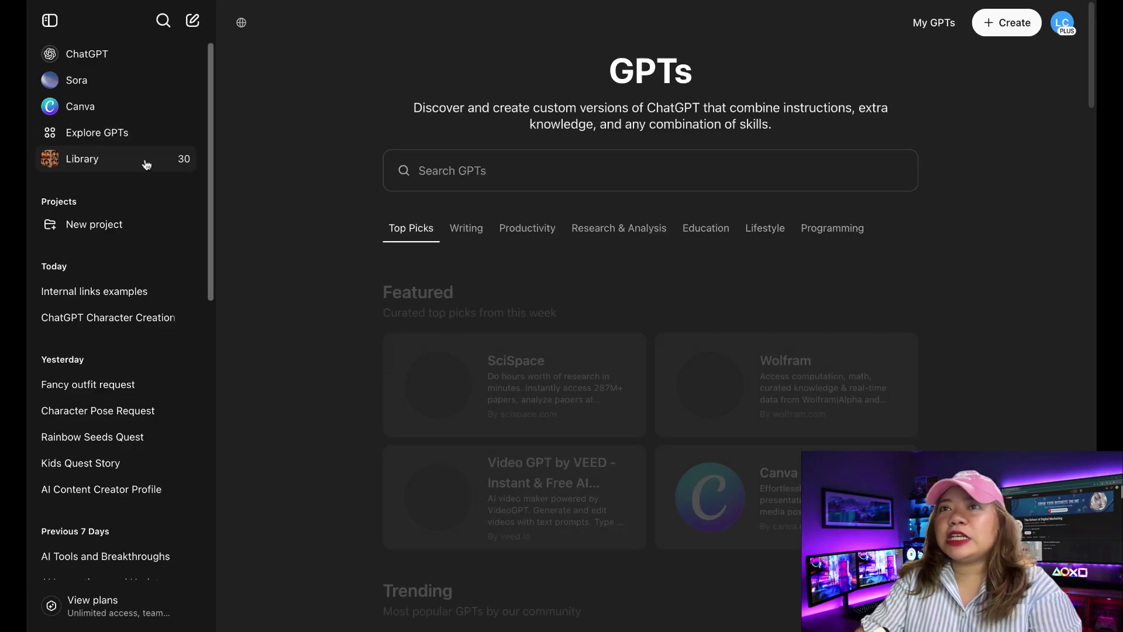
left_click(505, 167)
type("animation script builder")
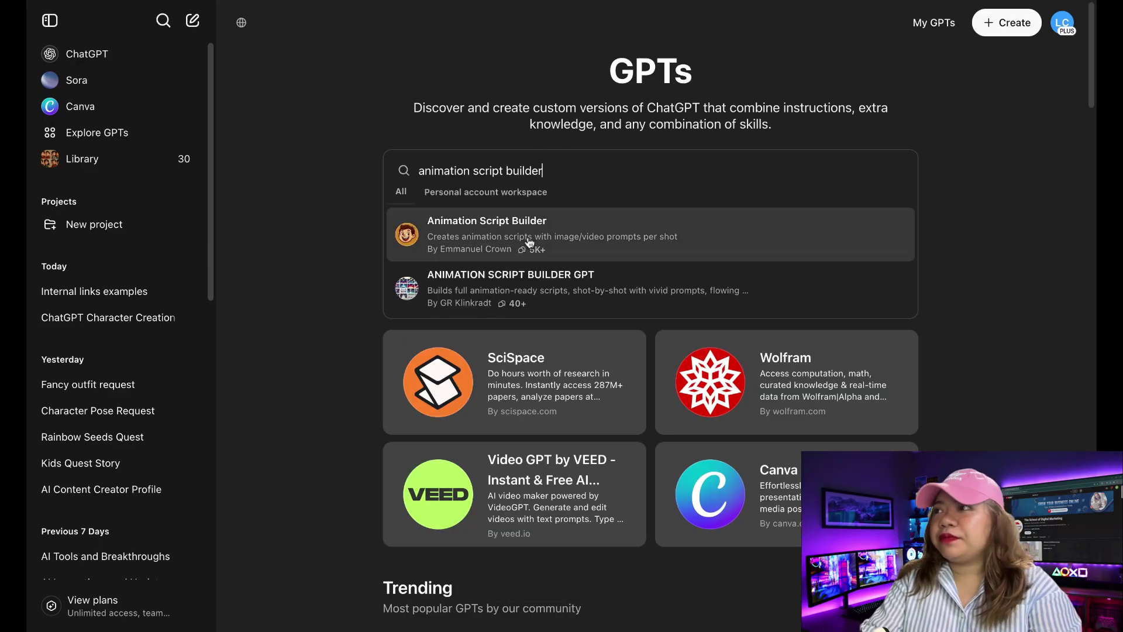
left_click(510, 240)
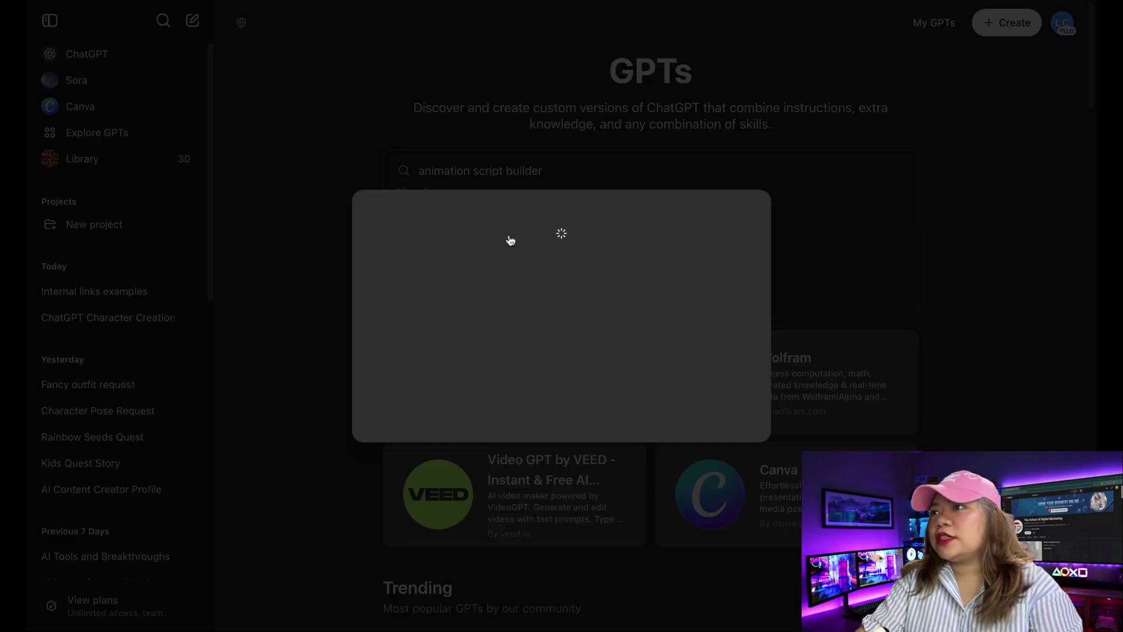
scroll(566, 584, "down", 4)
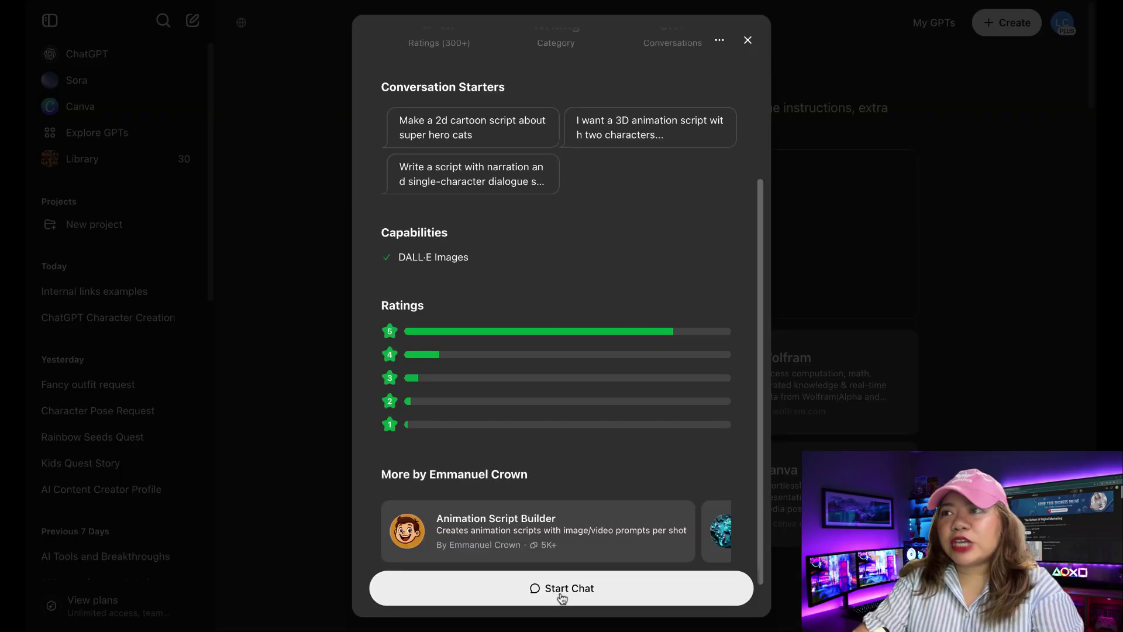
left_click(563, 590)
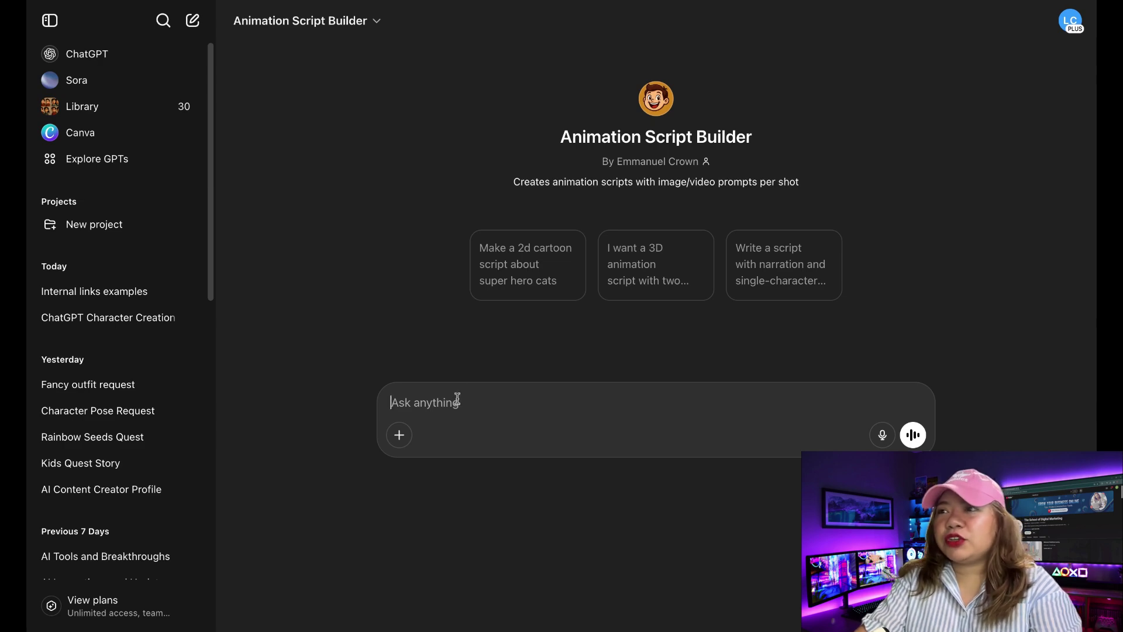
- Draft the request: 'write a 3d cartoon animation script about a boy getting ready for school'
left_click(49, 20)
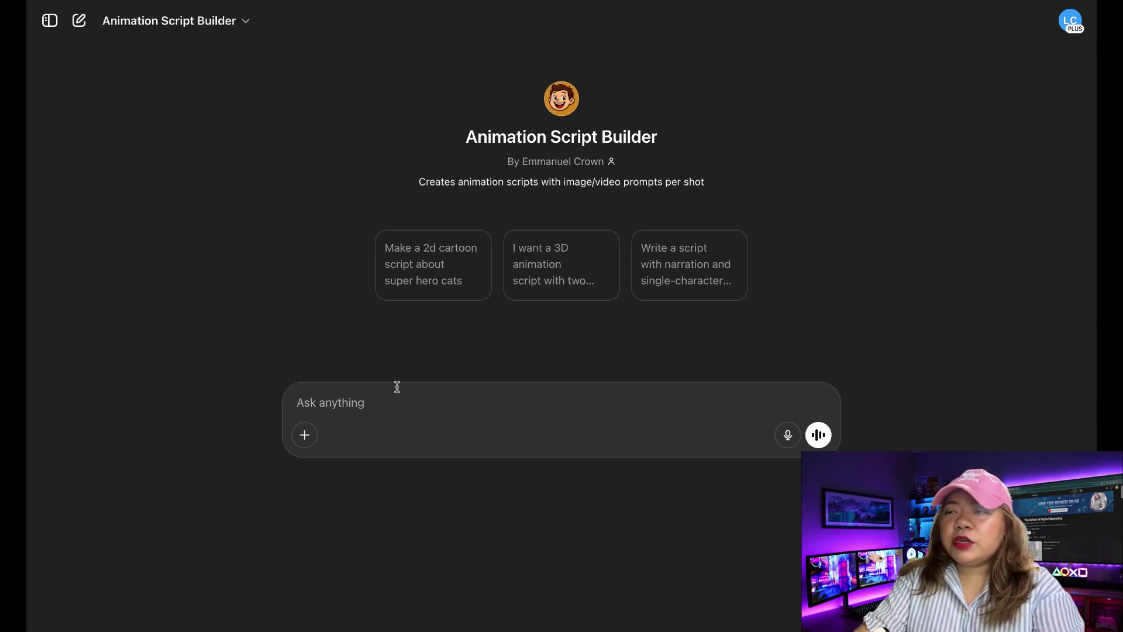
left_click(393, 398)
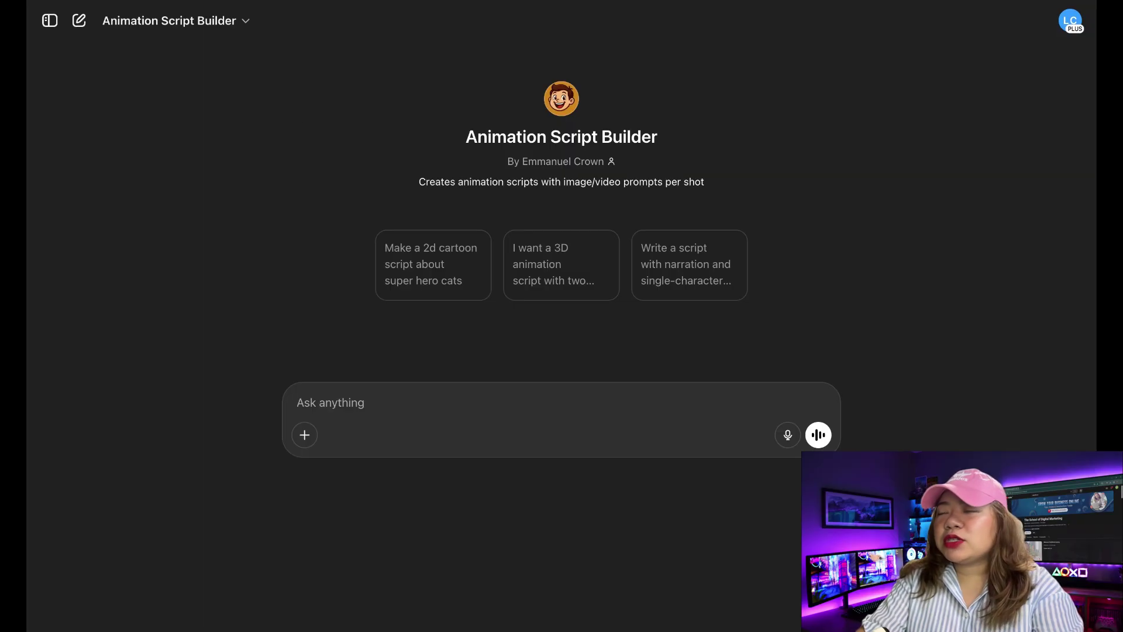
type("write ")
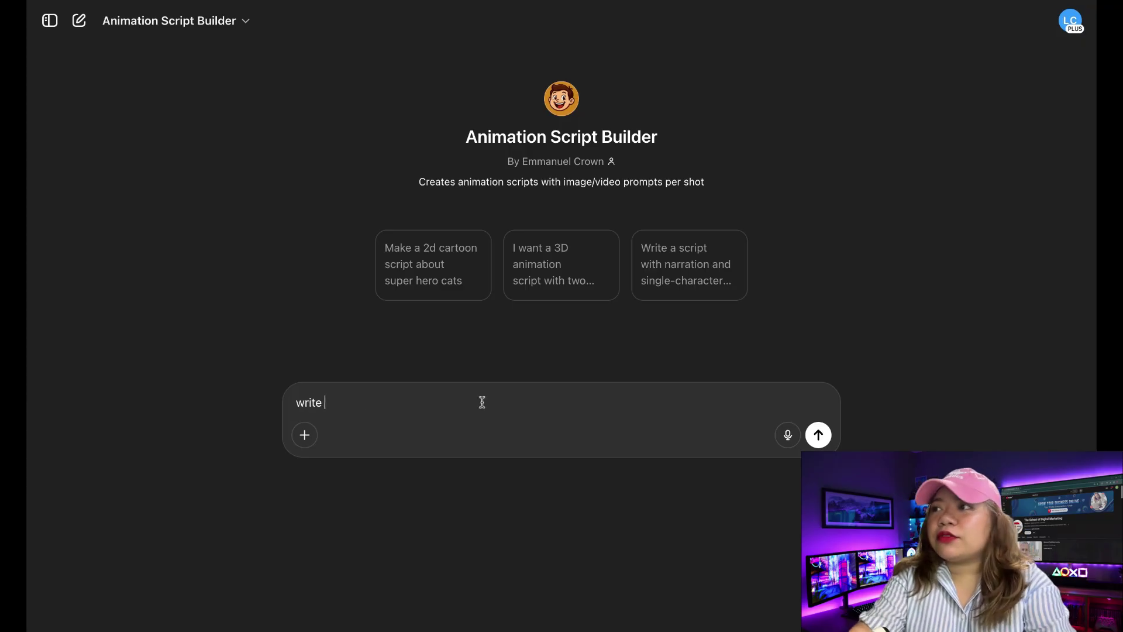
type("a 3d ca")
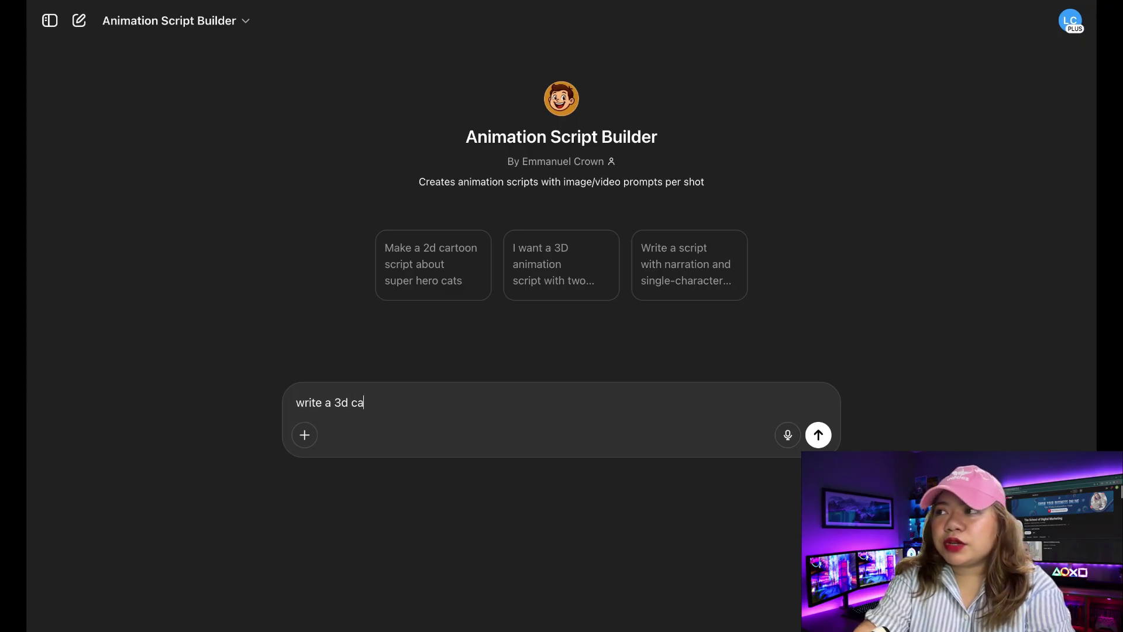
type("rtoon anima")
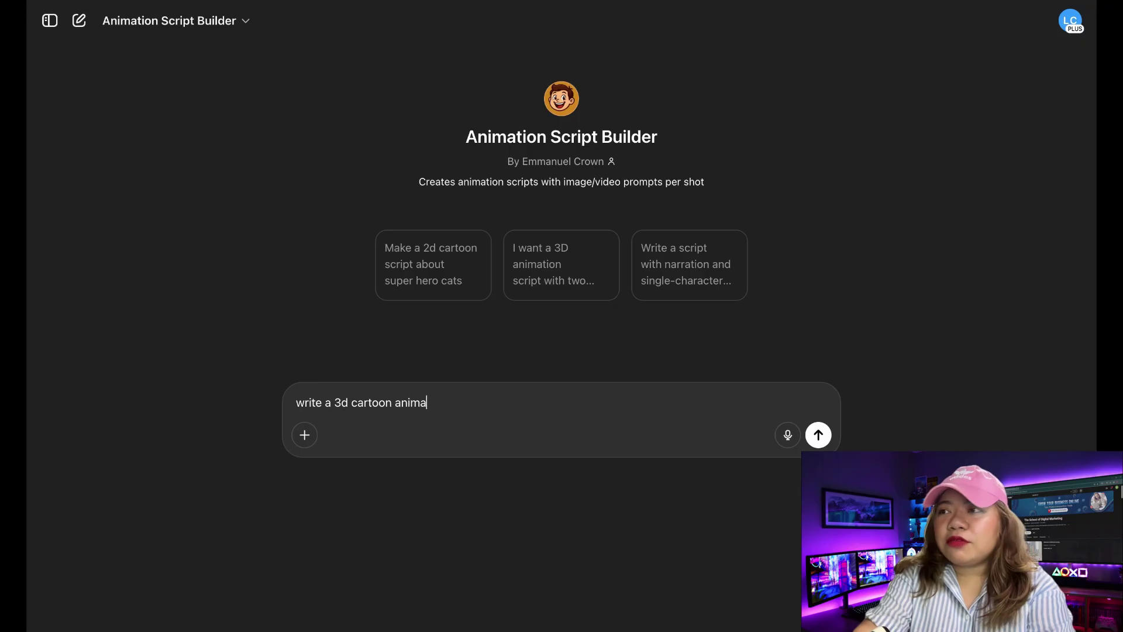
type("tion script about a boy getting ready for school")
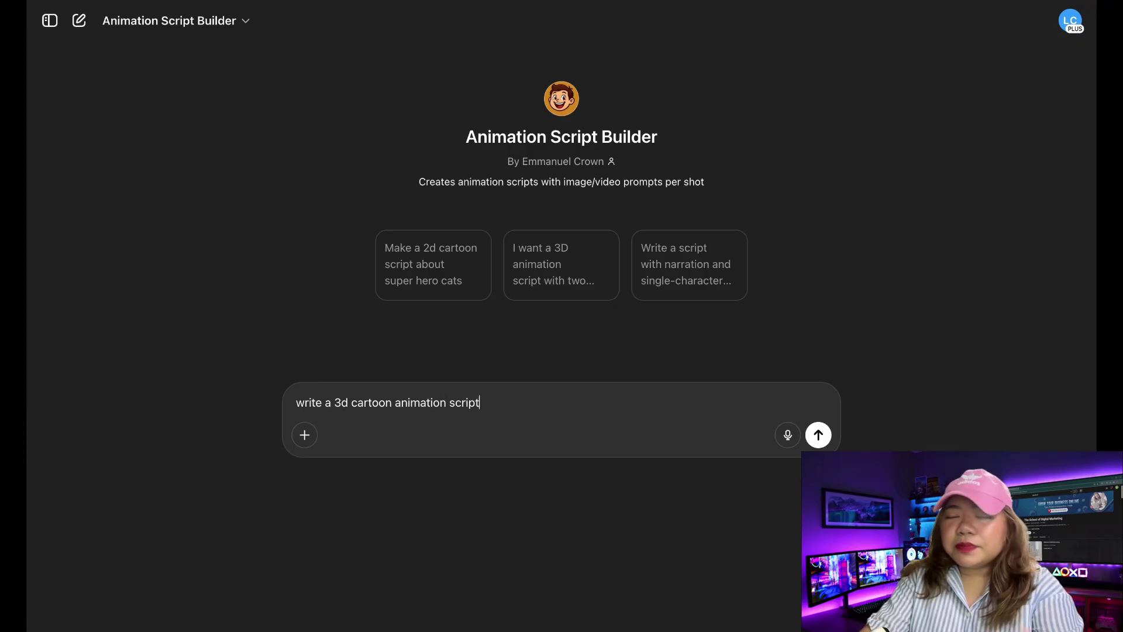
- Send the script request, review its questions on characters, descriptions and animation style, and begin replying 'there should be'
left_click(819, 436)
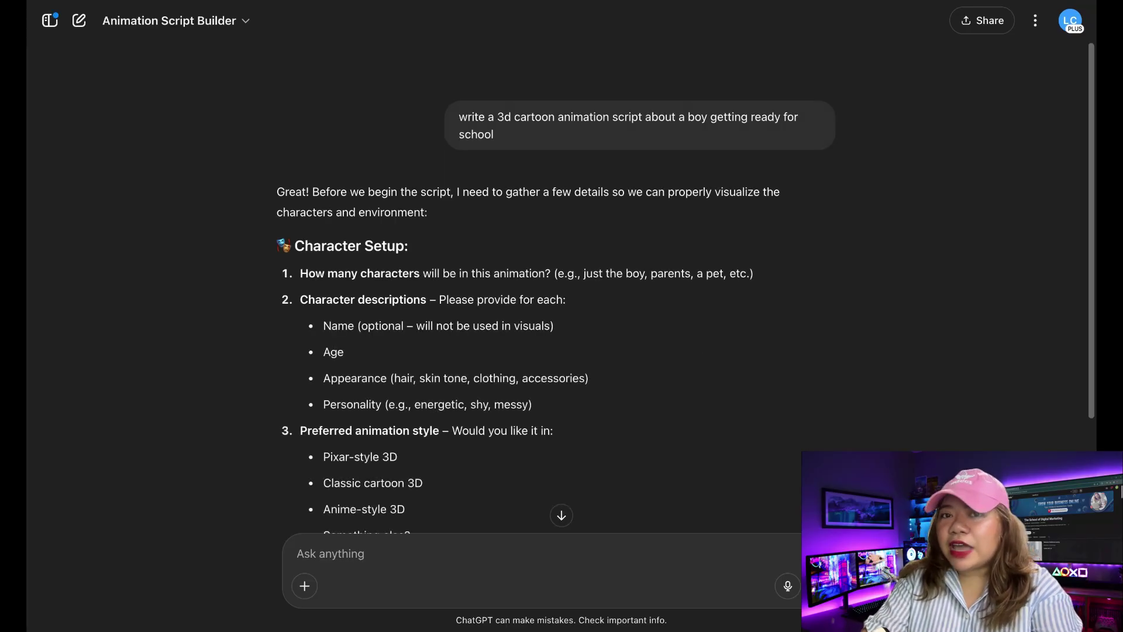
scroll(451, 177, "down", 2)
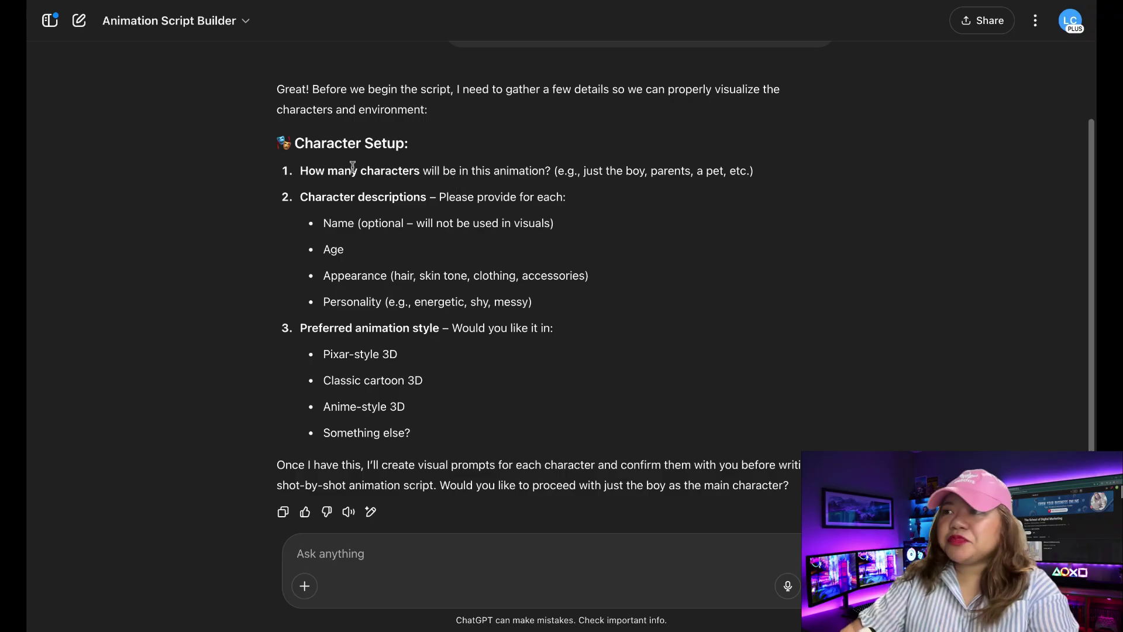
triple_click(422, 170)
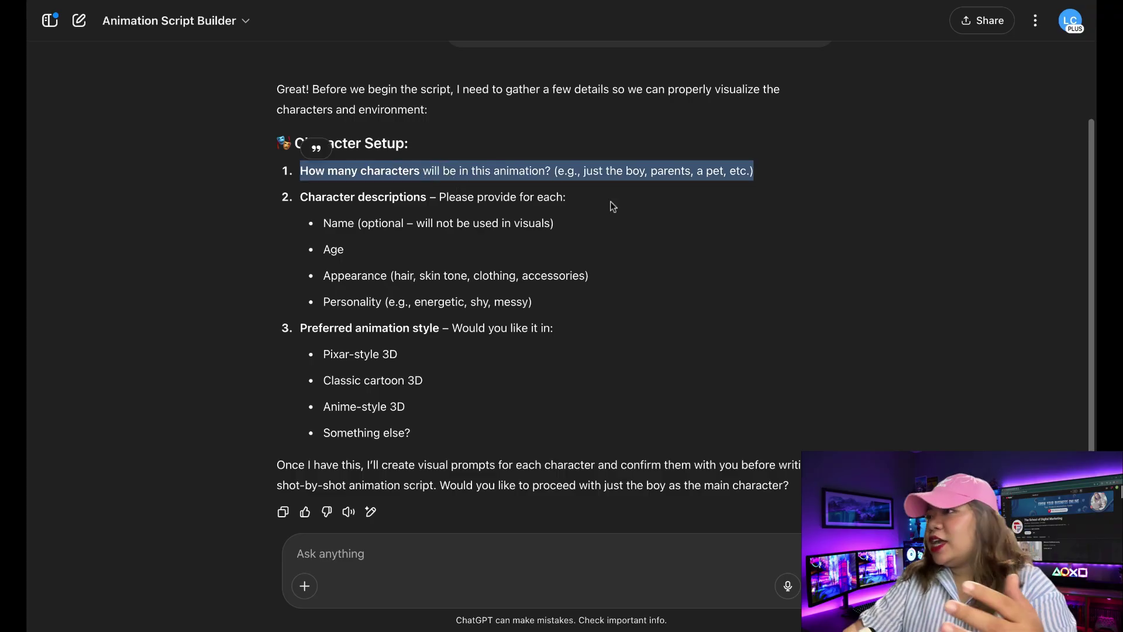
left_click(504, 206)
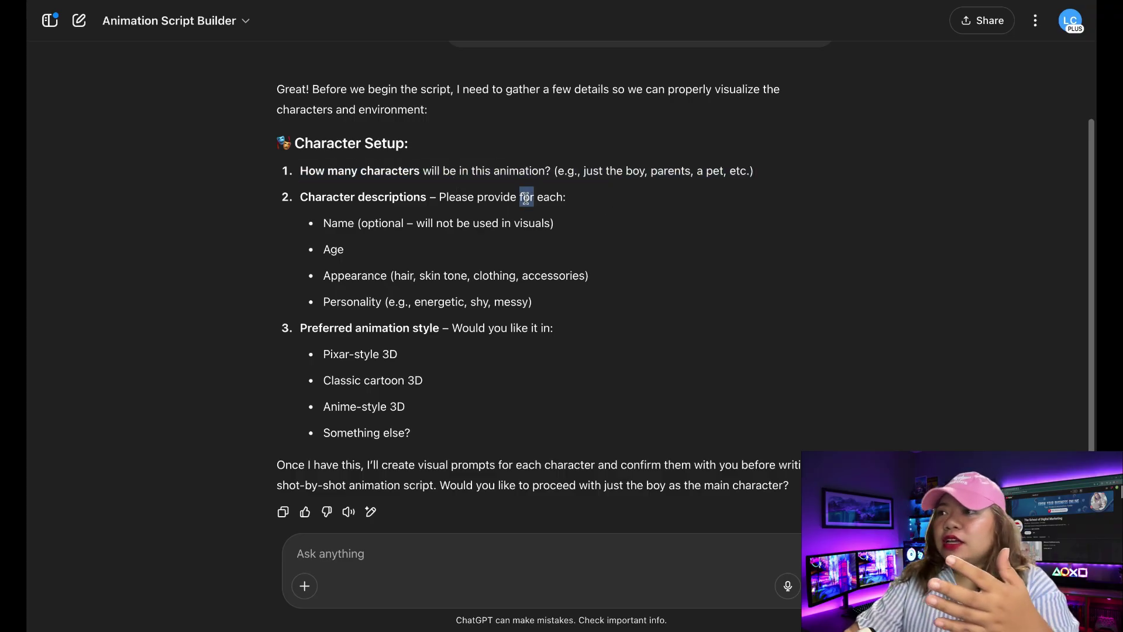
triple_click(526, 198)
left_click_drag(568, 302, 320, 220)
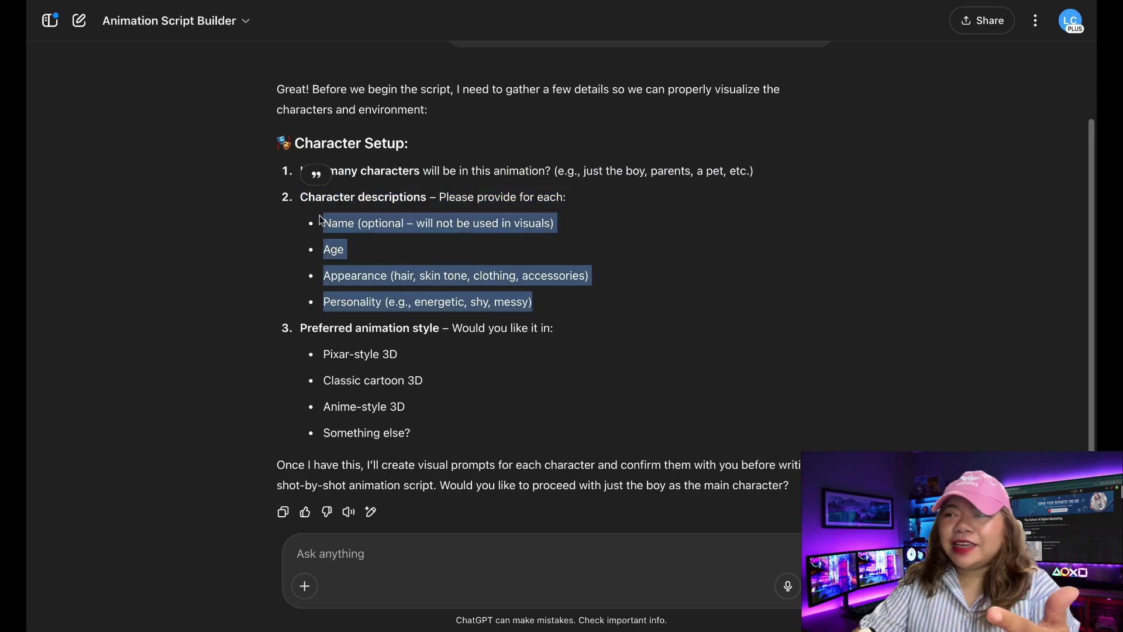
left_click(609, 289)
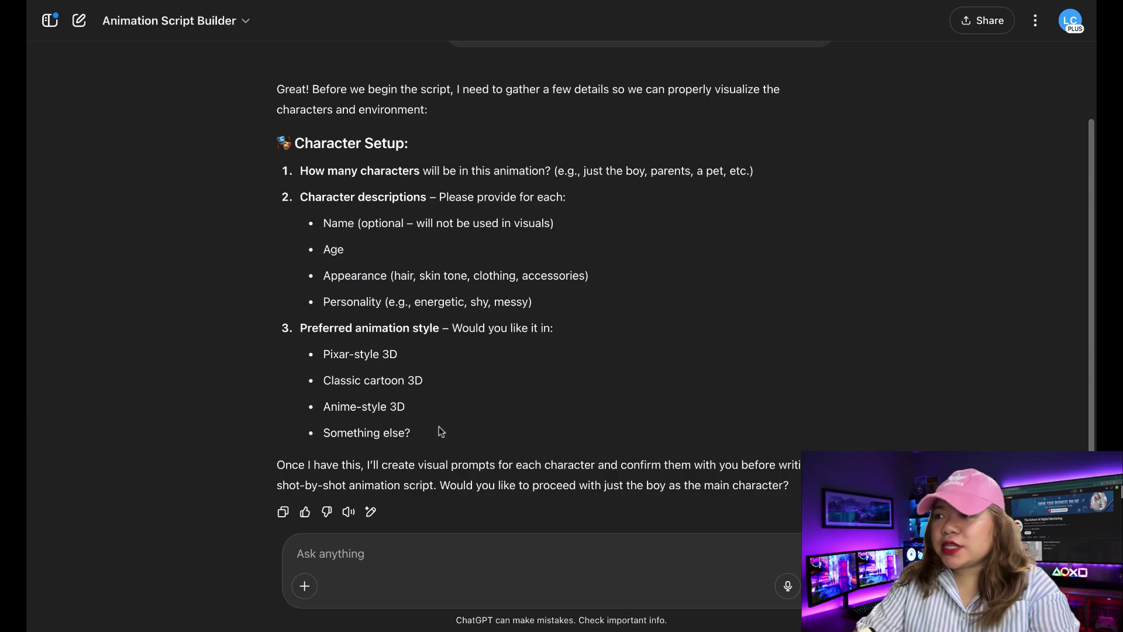
left_click_drag(301, 326, 432, 431)
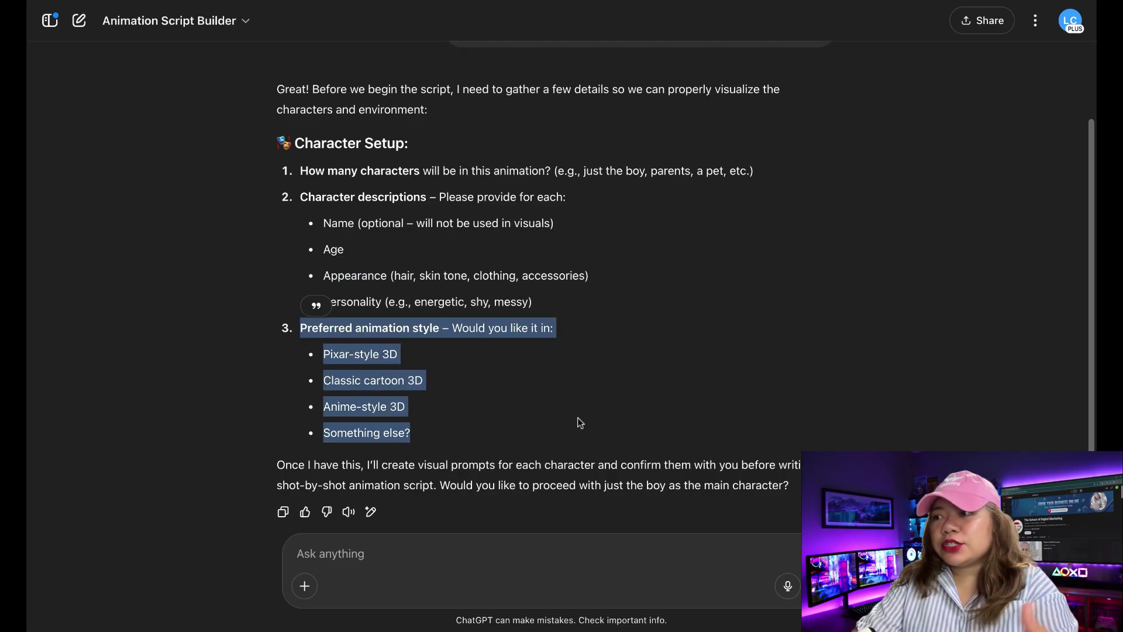
left_click(594, 412)
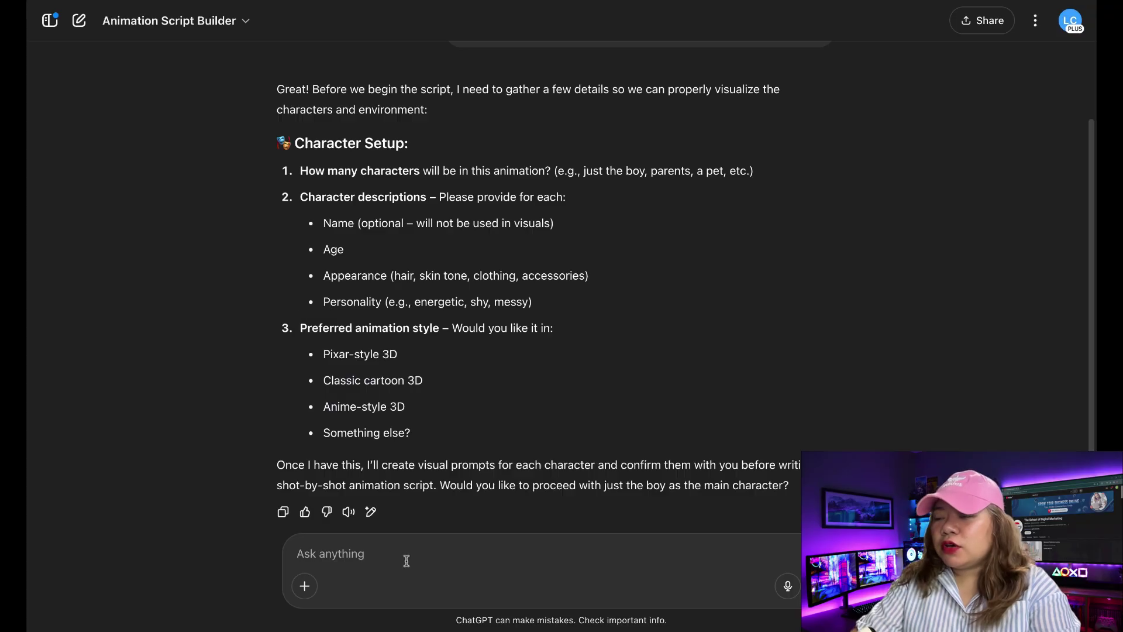
left_click(437, 557)
type("there ")
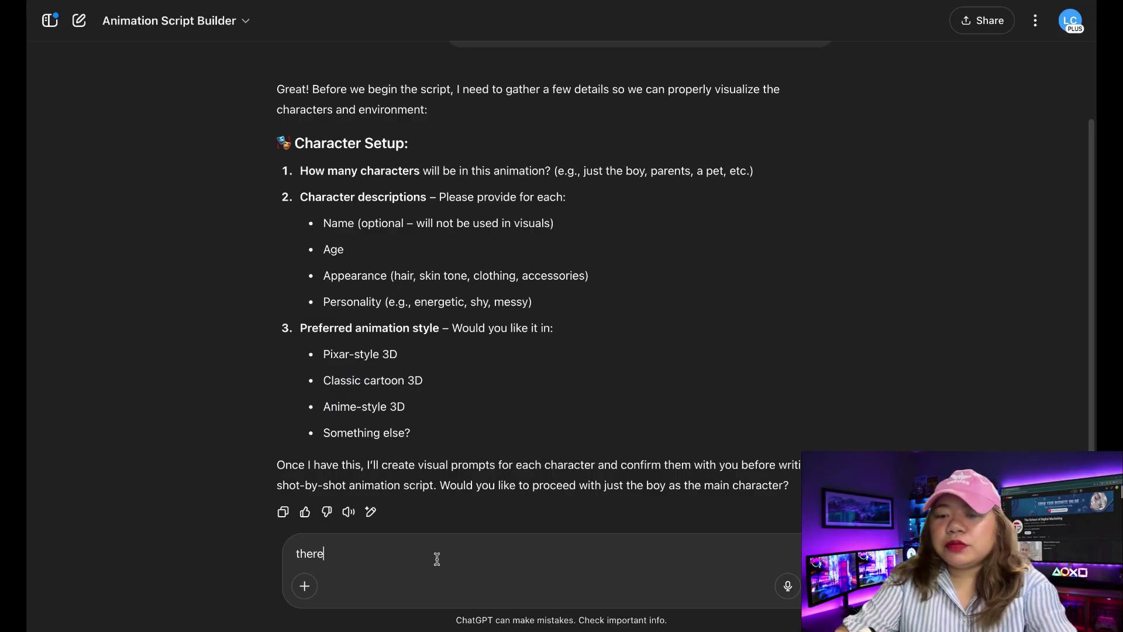
type("should ")
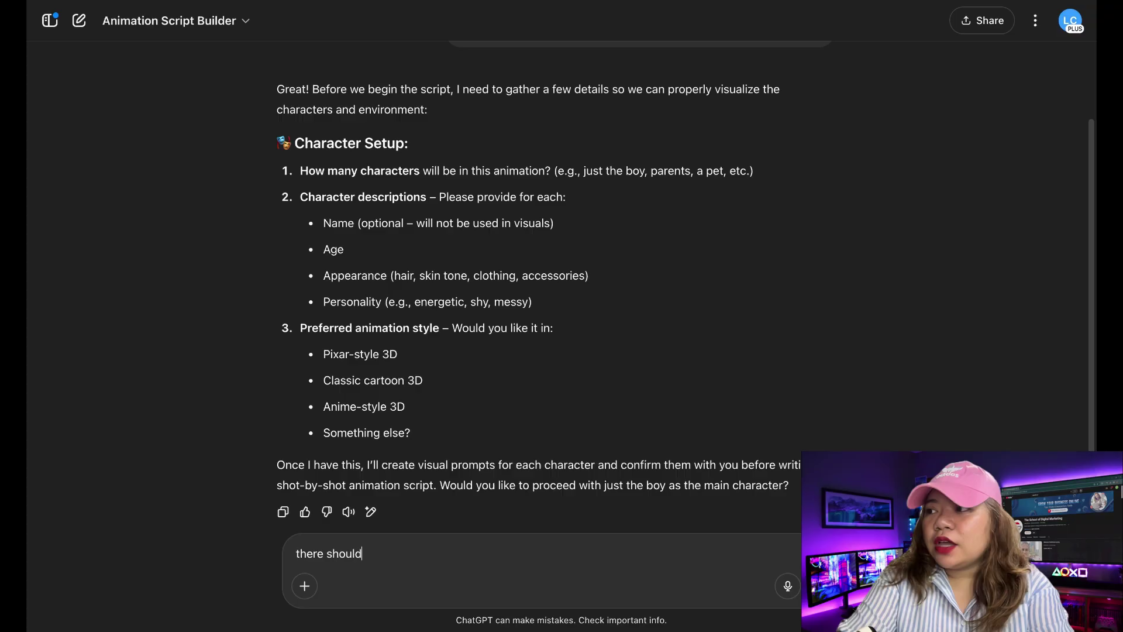
type("be")
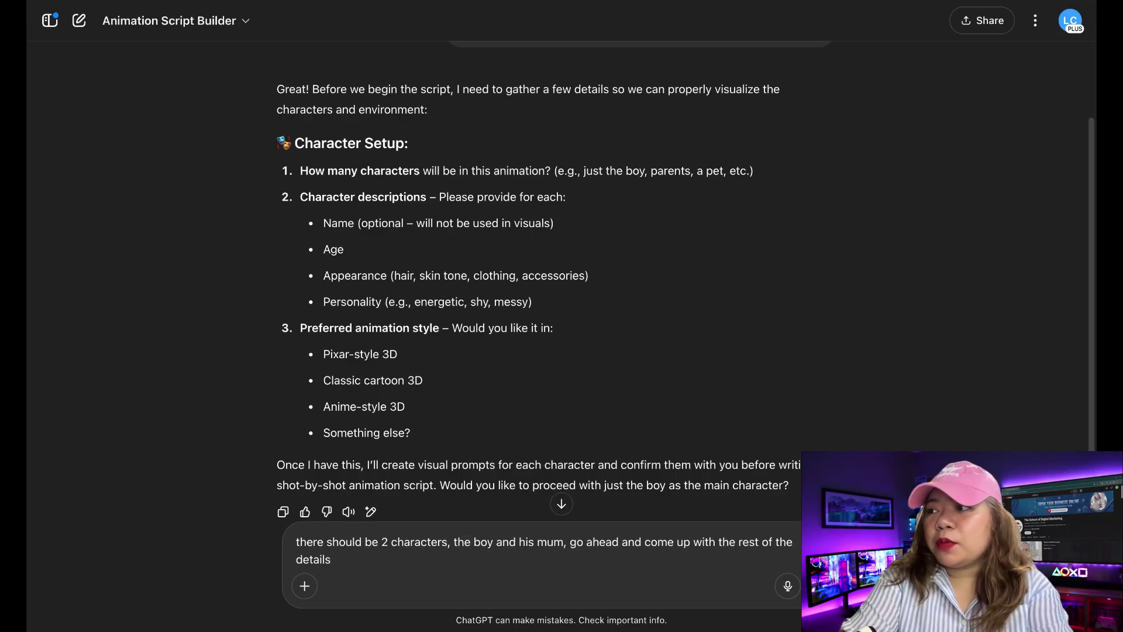
- Send the boy-and-mum reply, then request 'go ahead and create the first image of the first character'
key("Return")
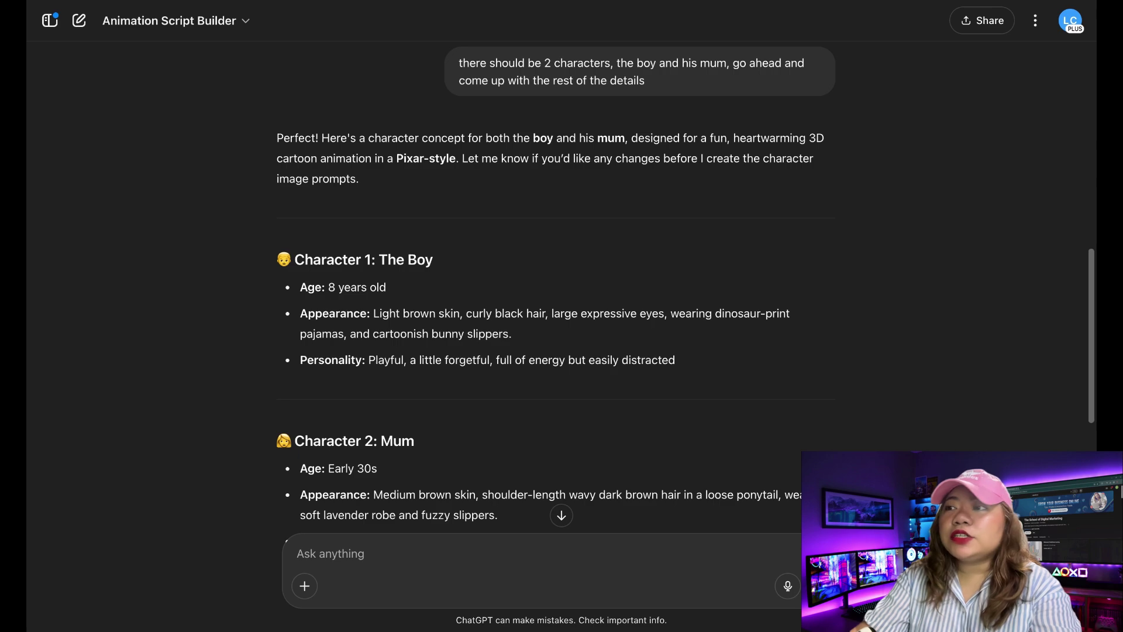
scroll(556, 293, "down", 5)
type("go a")
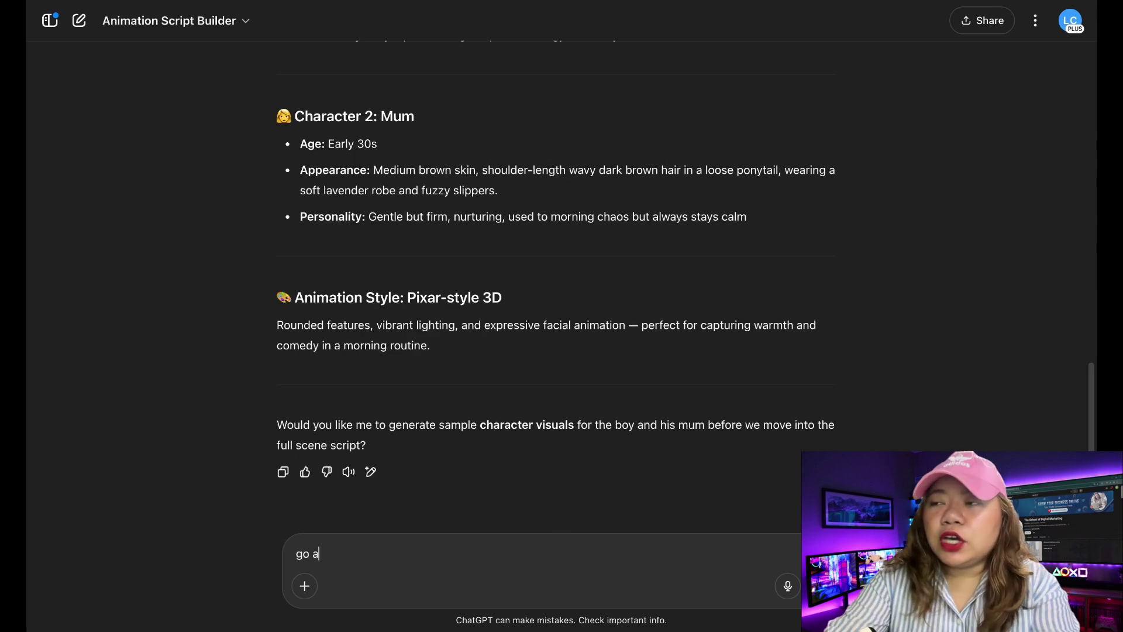
type("head and ")
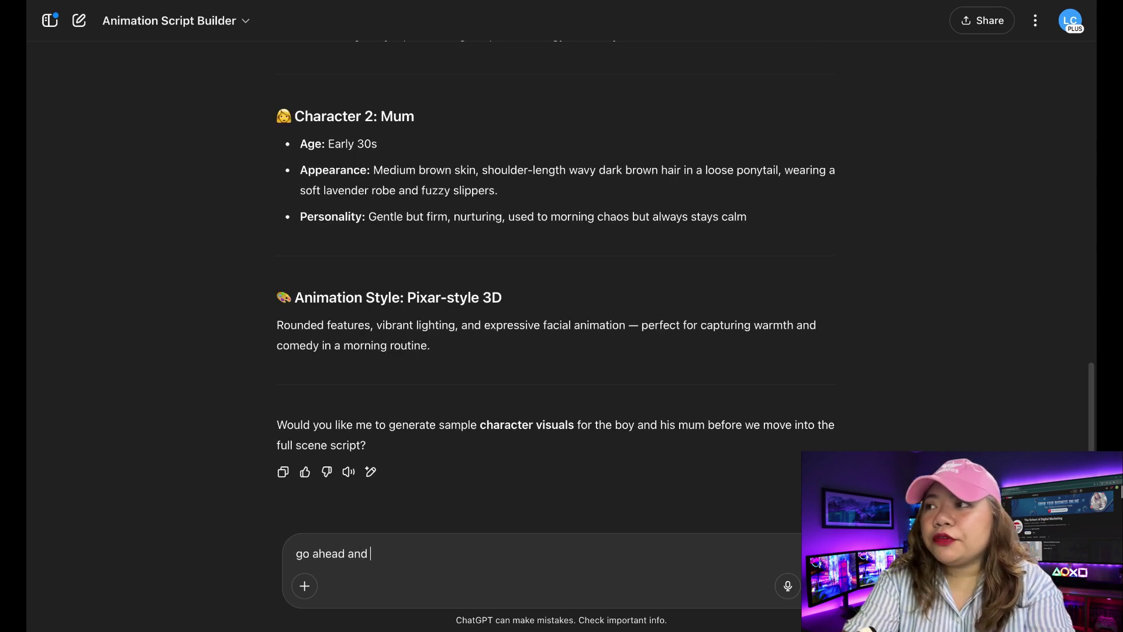
type("create the fir")
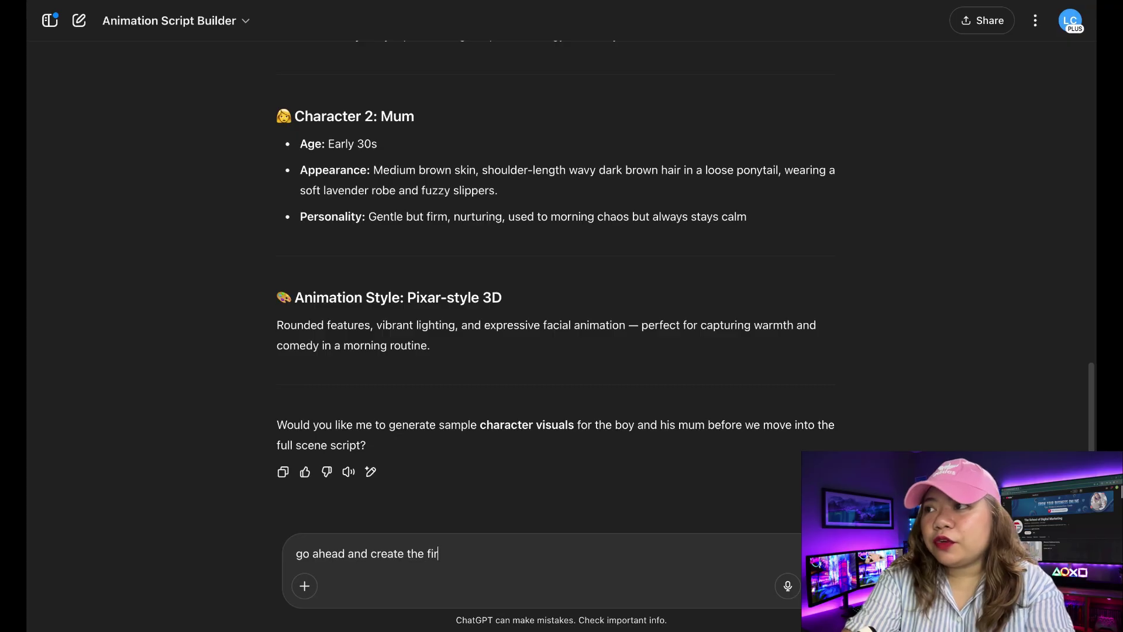
type("st image of the first character")
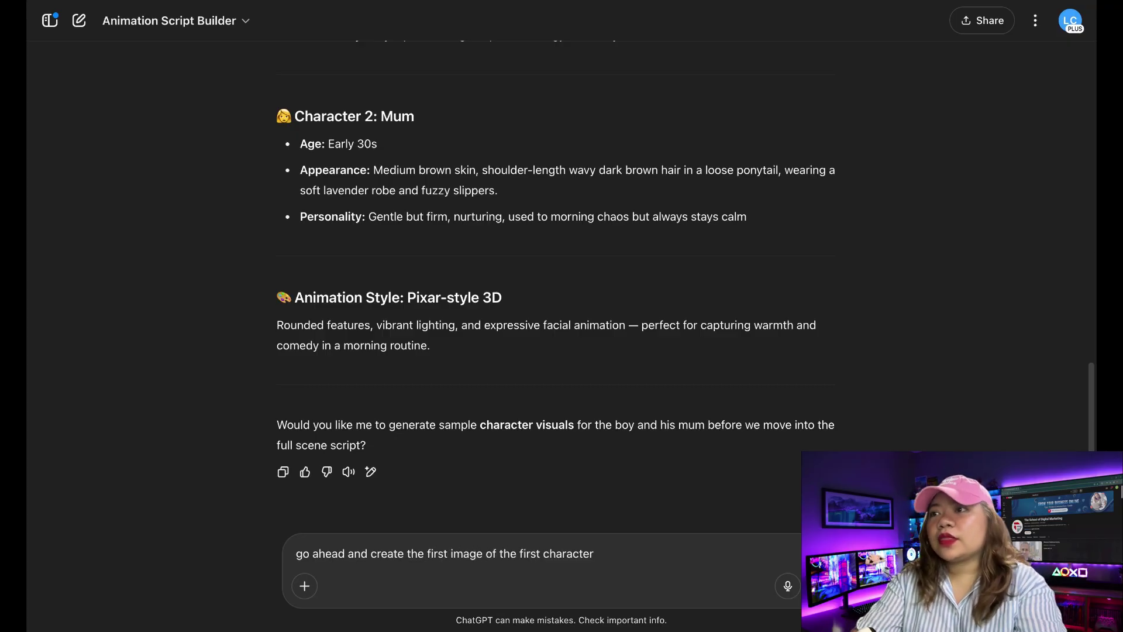
key("BackSpace")
key("Return")
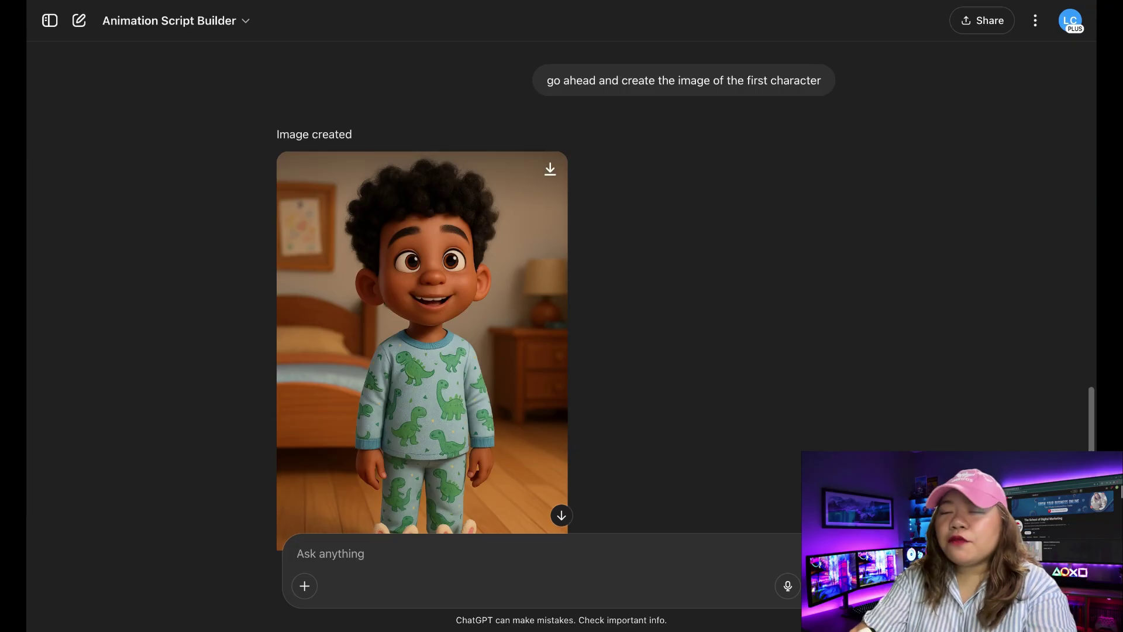
- Scroll down while ChatGPT generates Mum's image in a lavender robe
scroll(562, 293, "down", 1)
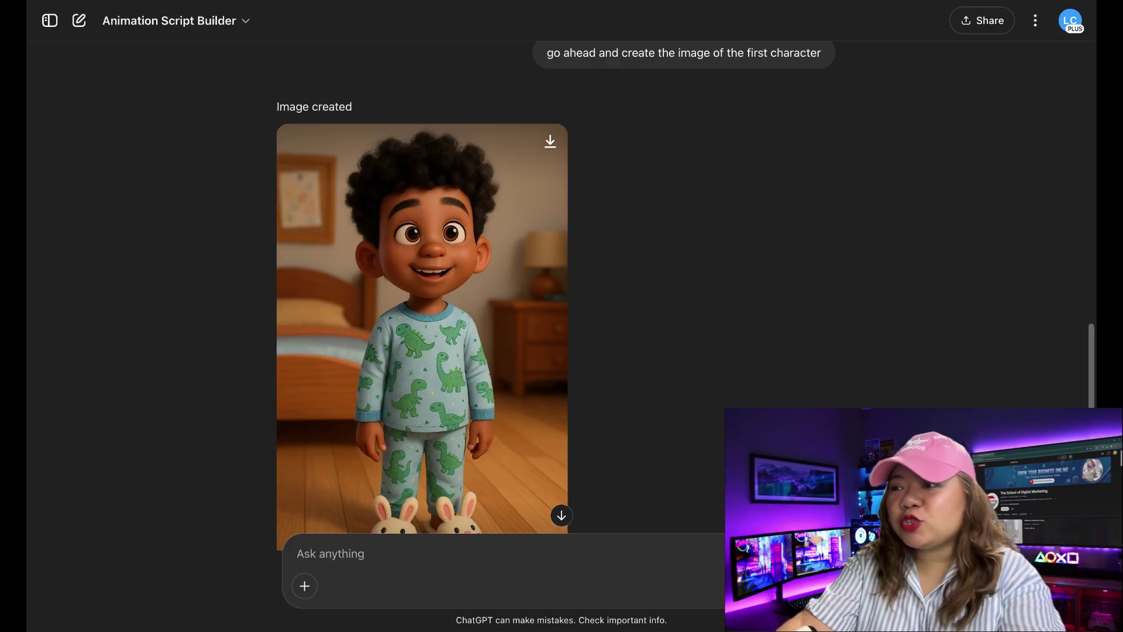
scroll(444, 301, "down", 2)
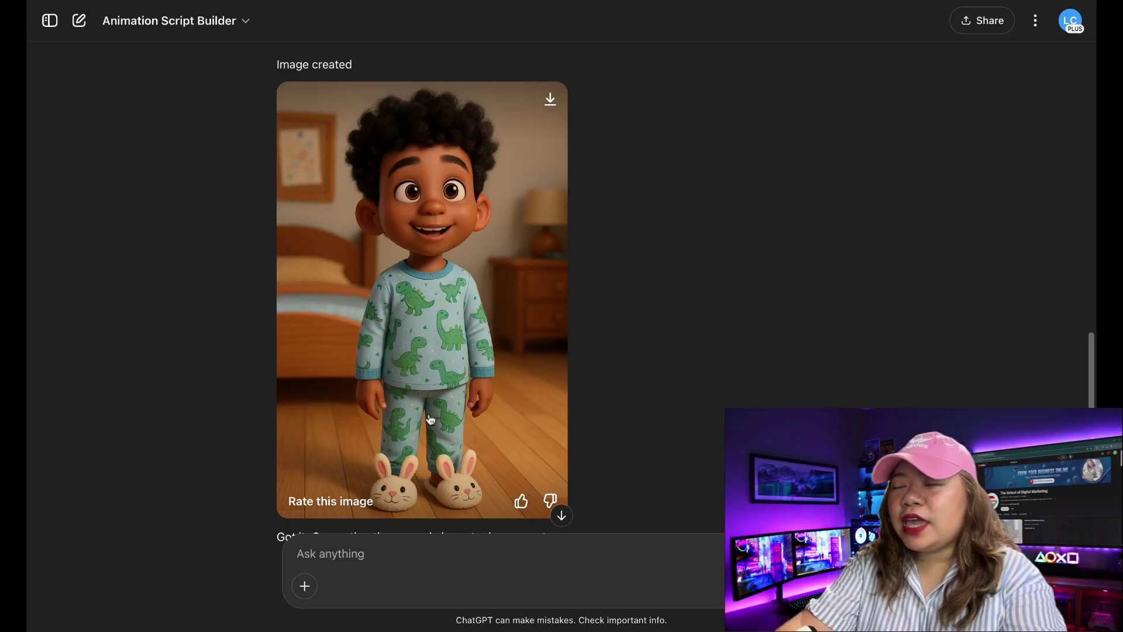
scroll(436, 448, "down", 5)
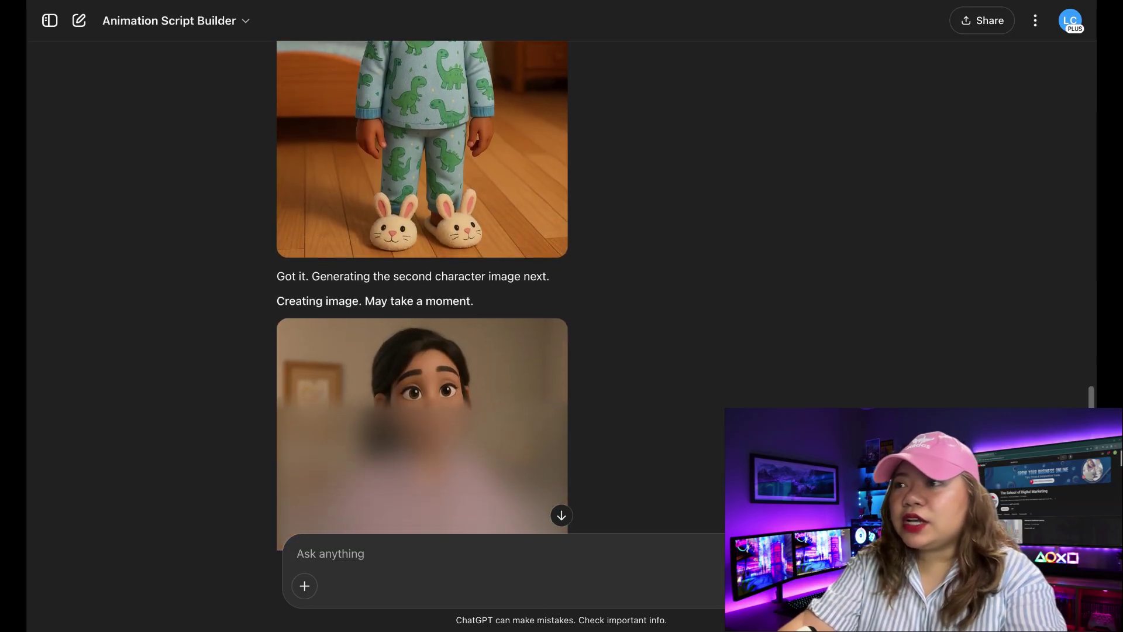
scroll(436, 351, "down", 2)
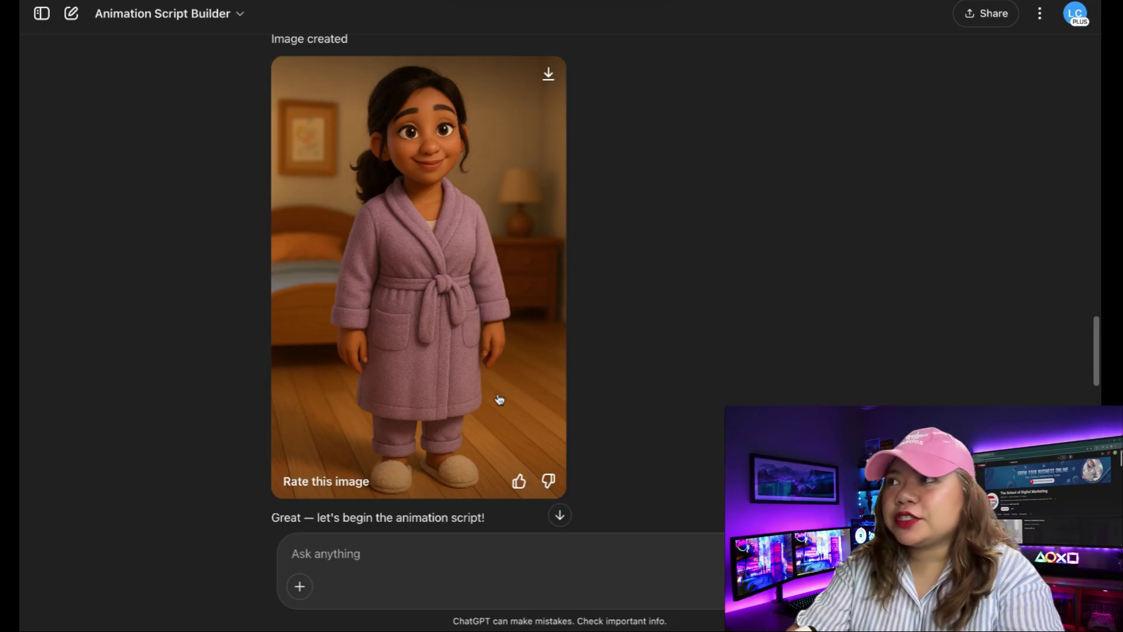
- Scroll to the Scene 1 script and skim its text and the Shot 1 text-to-image prompt
scroll(499, 400, "down", 8)
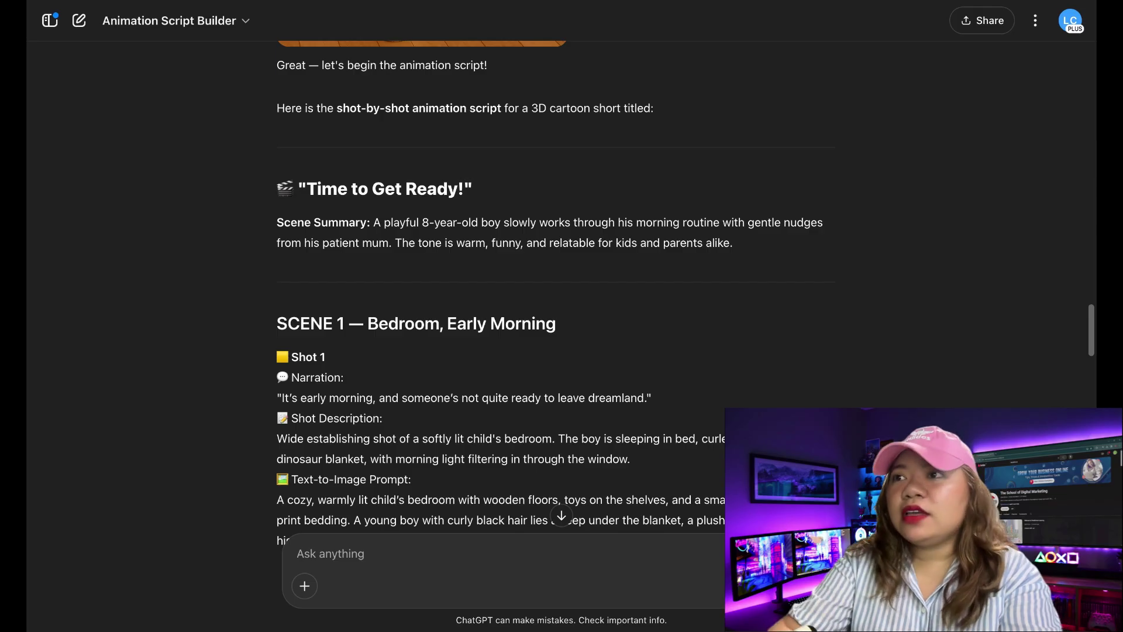
scroll(271, 213, "down", 2)
left_click_drag(272, 212, 664, 507)
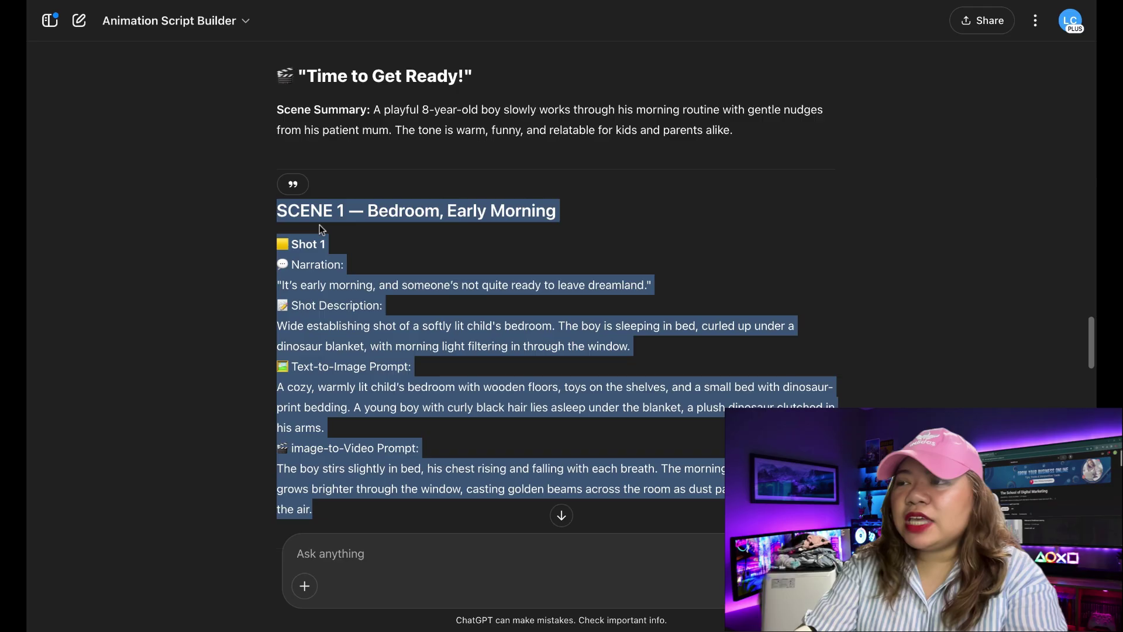
left_click(376, 270)
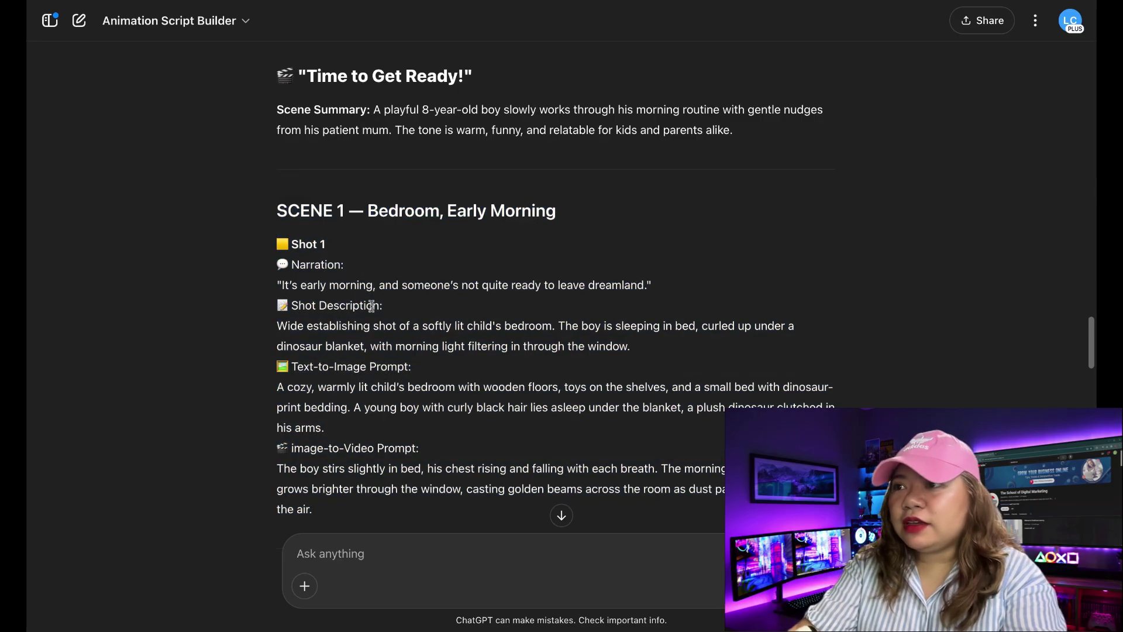
triple_click(475, 389)
left_click(458, 341)
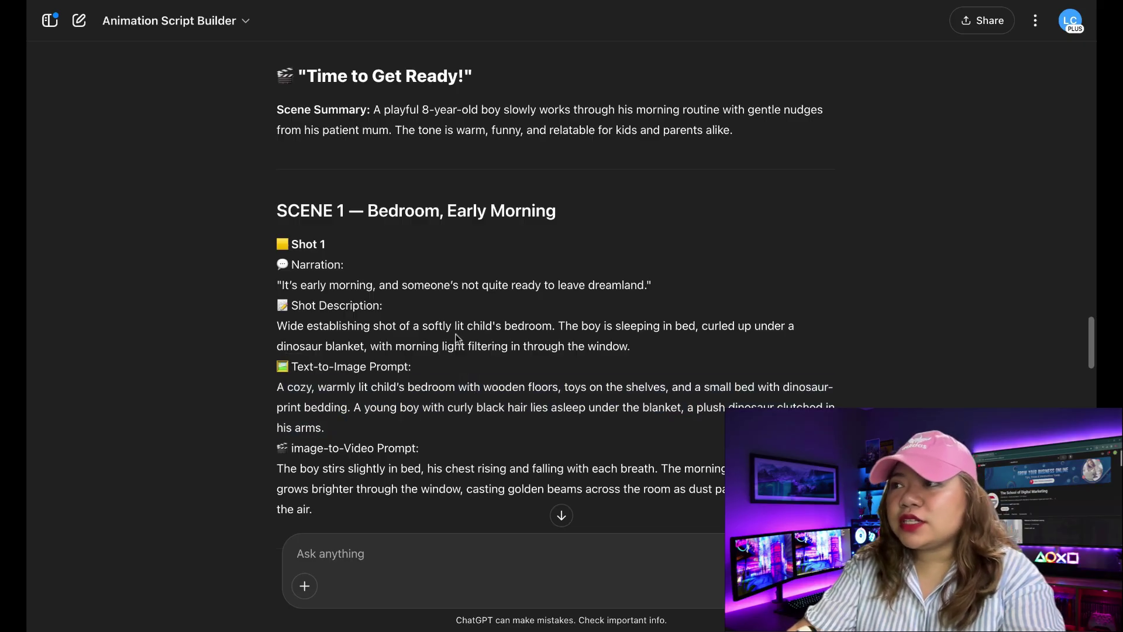
- Select Shot 1's narration, description, image and video prompts, then the remaining shots through Shot 6
triple_click(431, 286)
triple_click(426, 340)
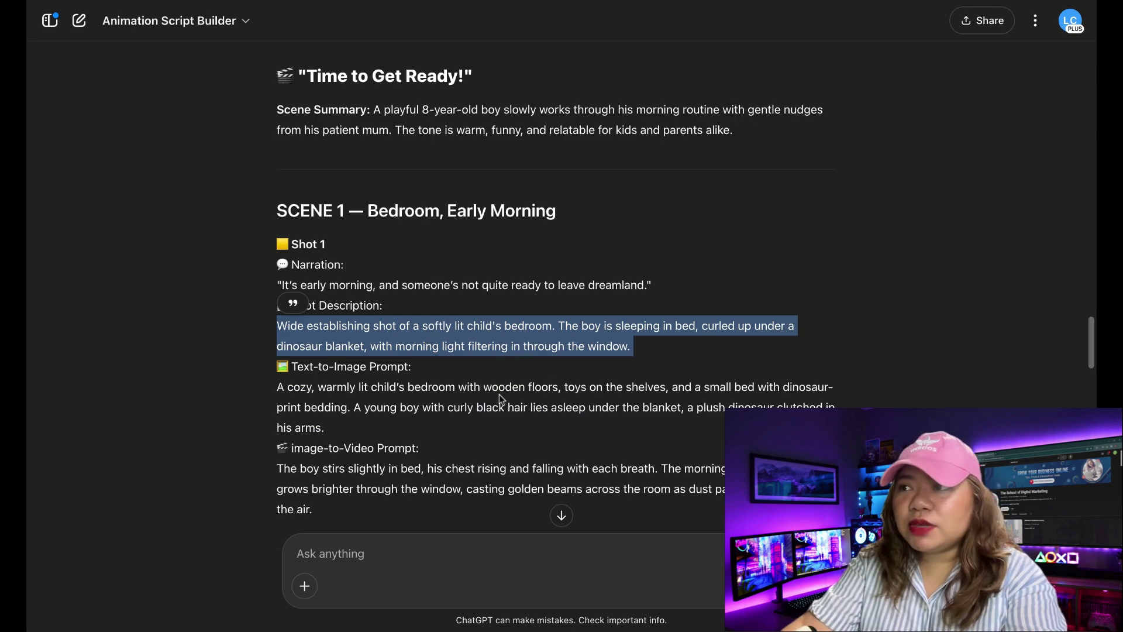
triple_click(493, 398)
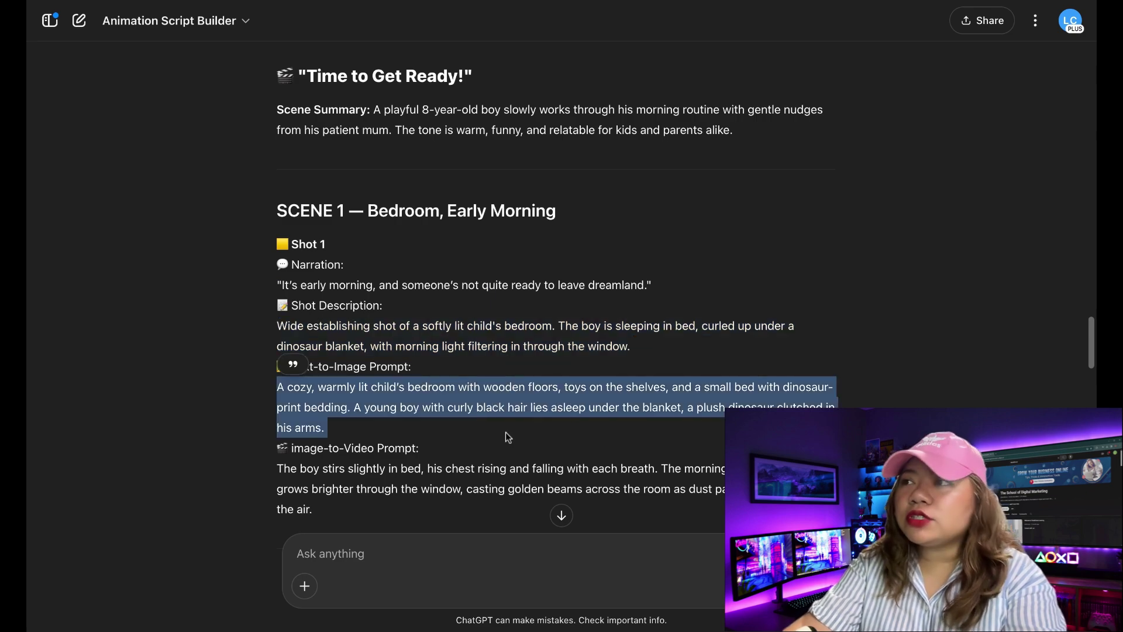
triple_click(451, 475)
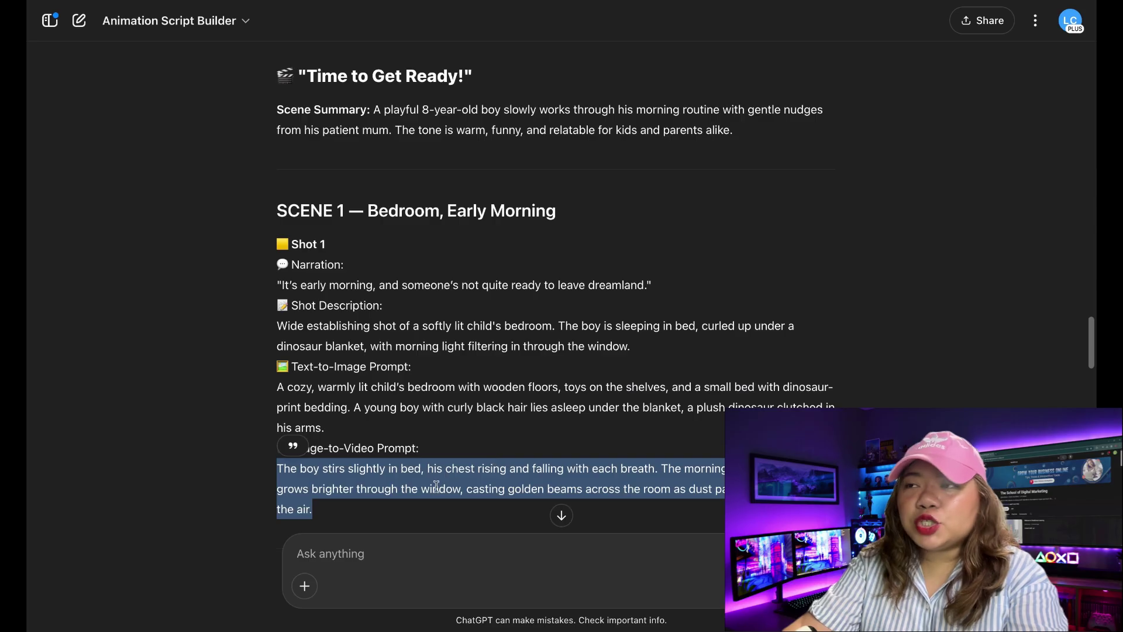
left_click(500, 447)
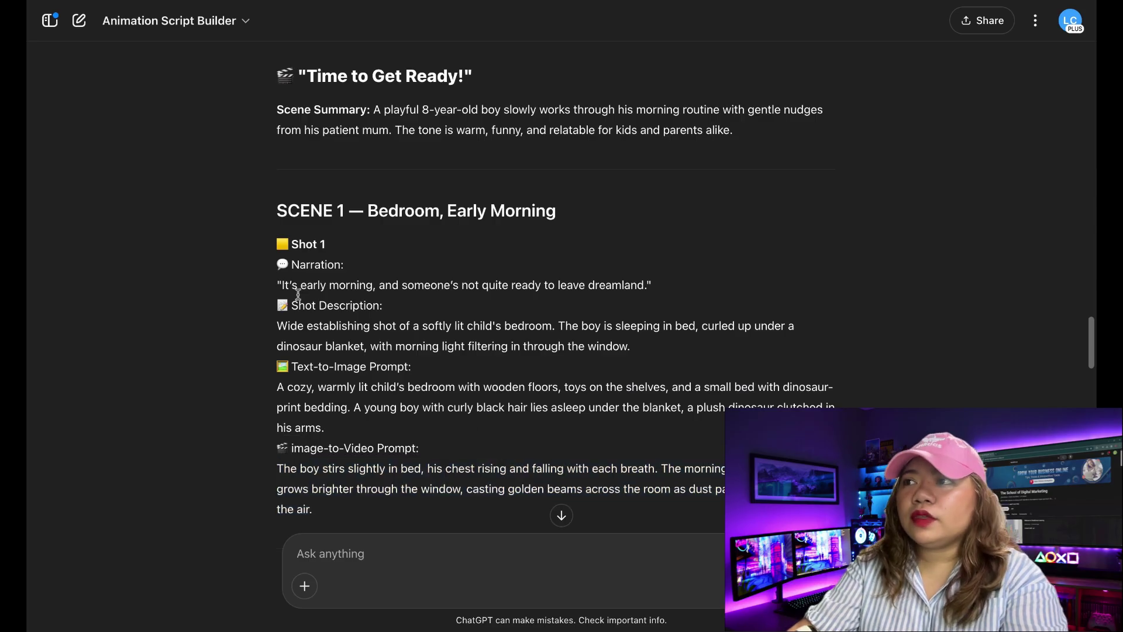
left_click_drag(299, 262, 316, 510)
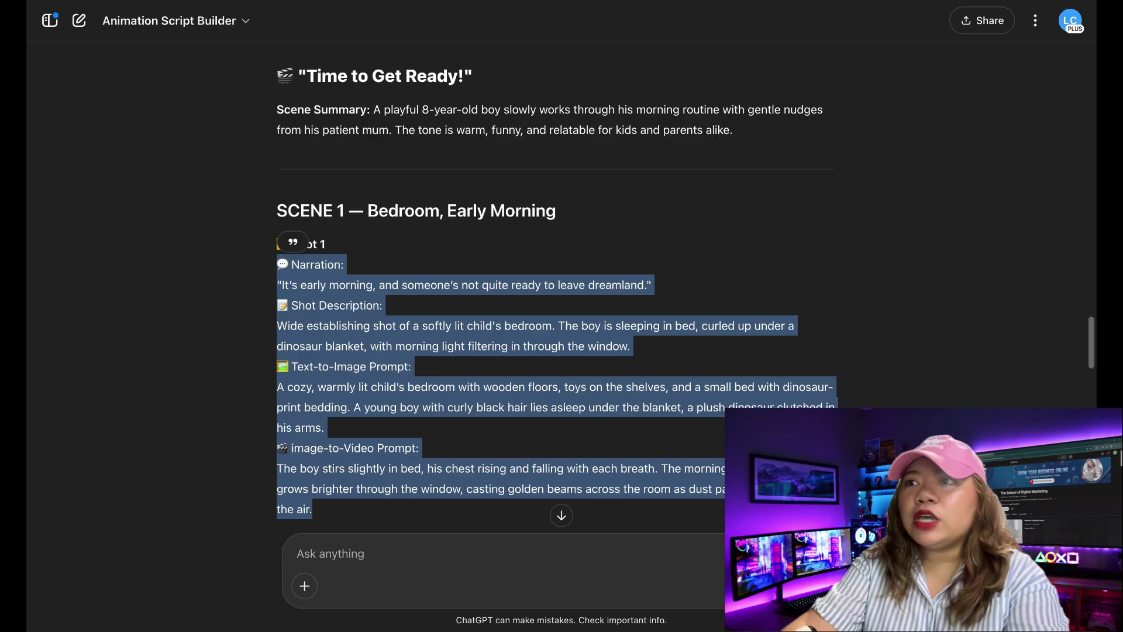
scroll(556, 351, "down", 2)
left_click_drag(277, 111, 700, 540)
scroll(700, 540, "down", 3)
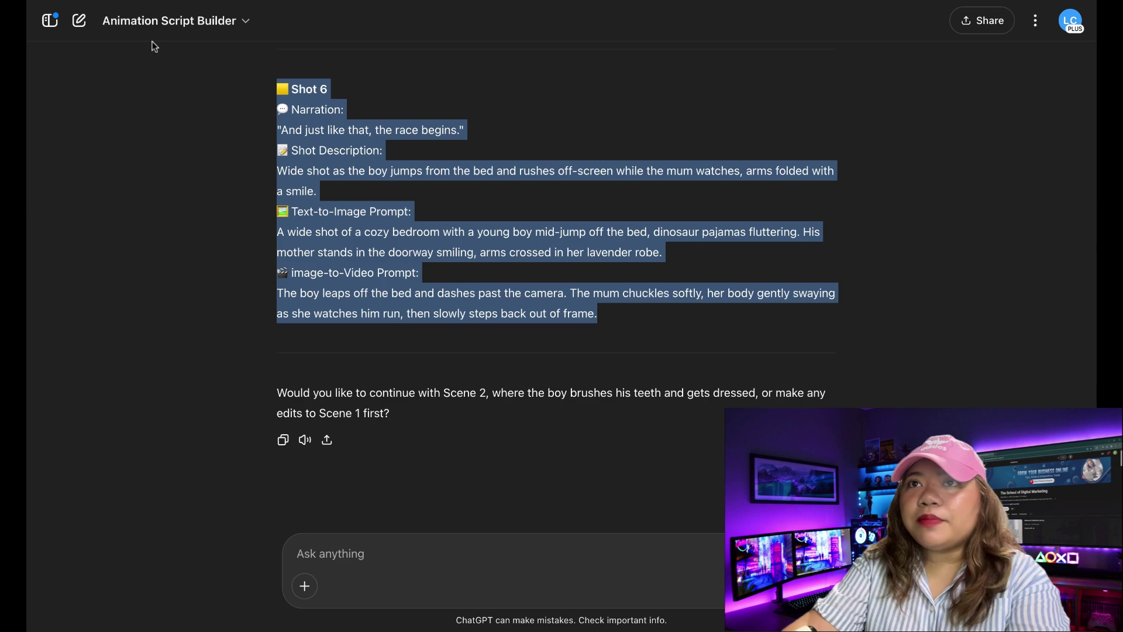
- Start a new chat and keep GPT-4o as the model
left_click(80, 22)
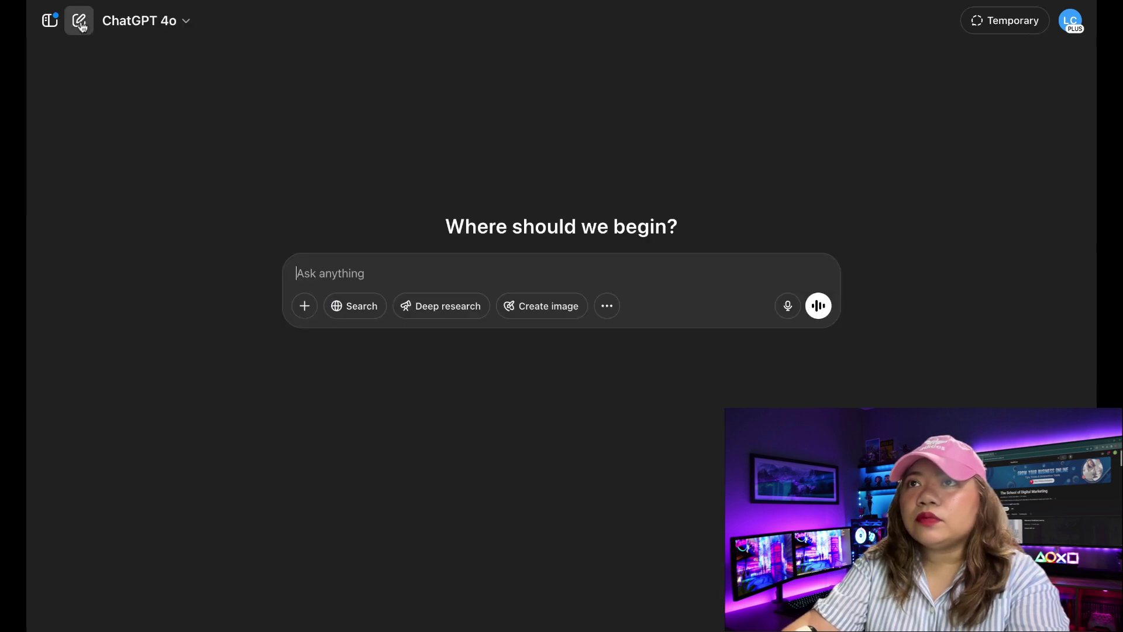
left_click(184, 24)
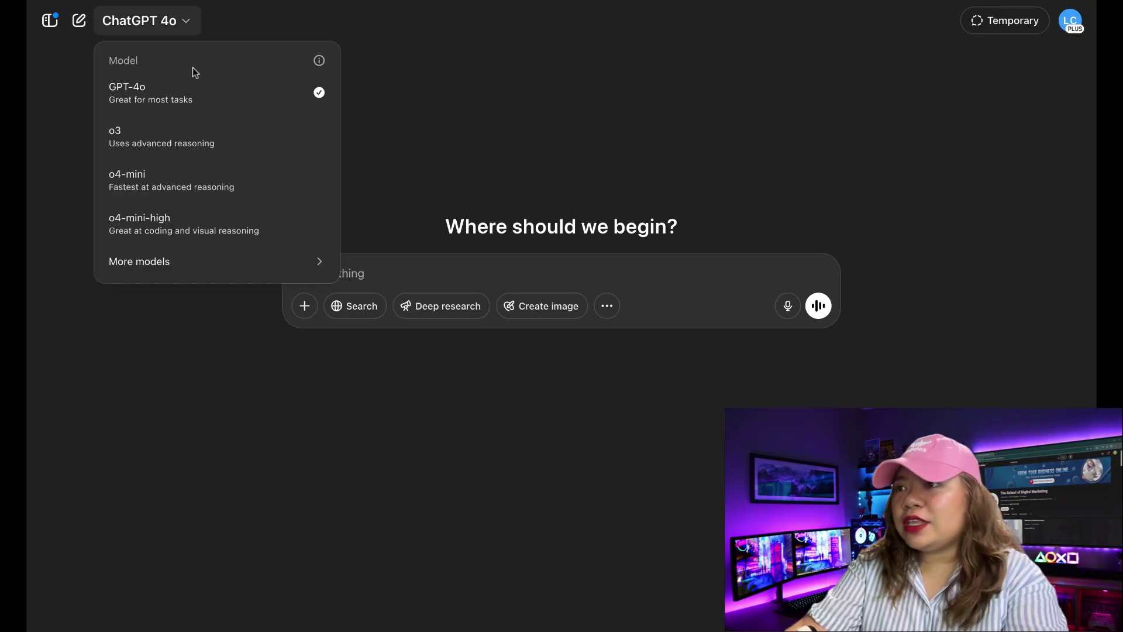
left_click(234, 96)
- Paste the character and script prompt asking for a front-view image of the boy on a white background
left_click(361, 270)
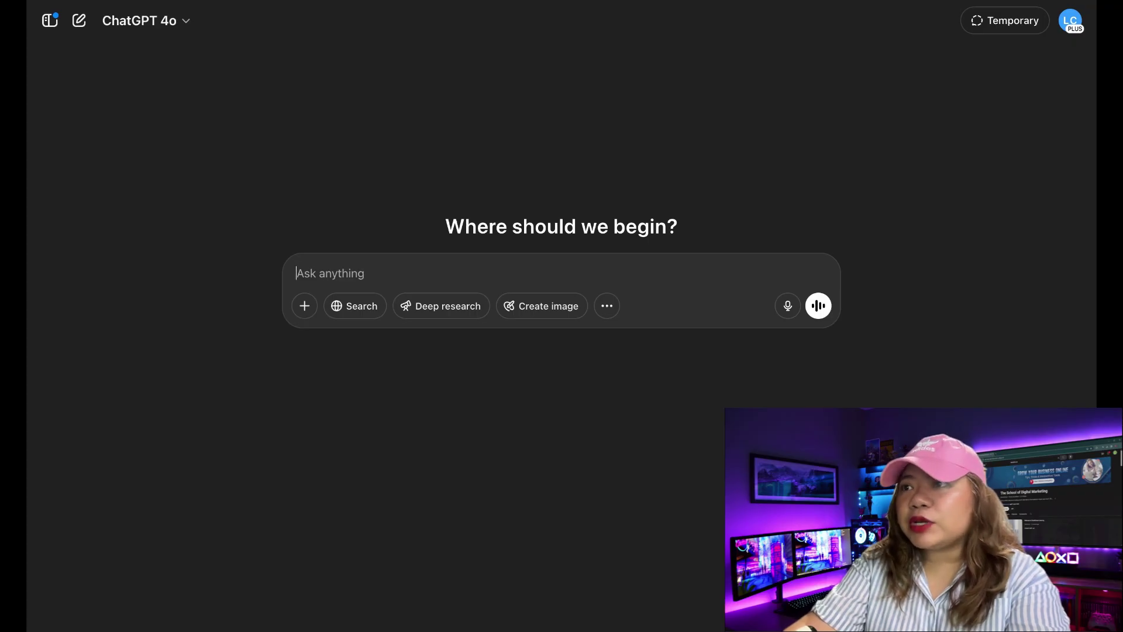
key("ctrl+v")
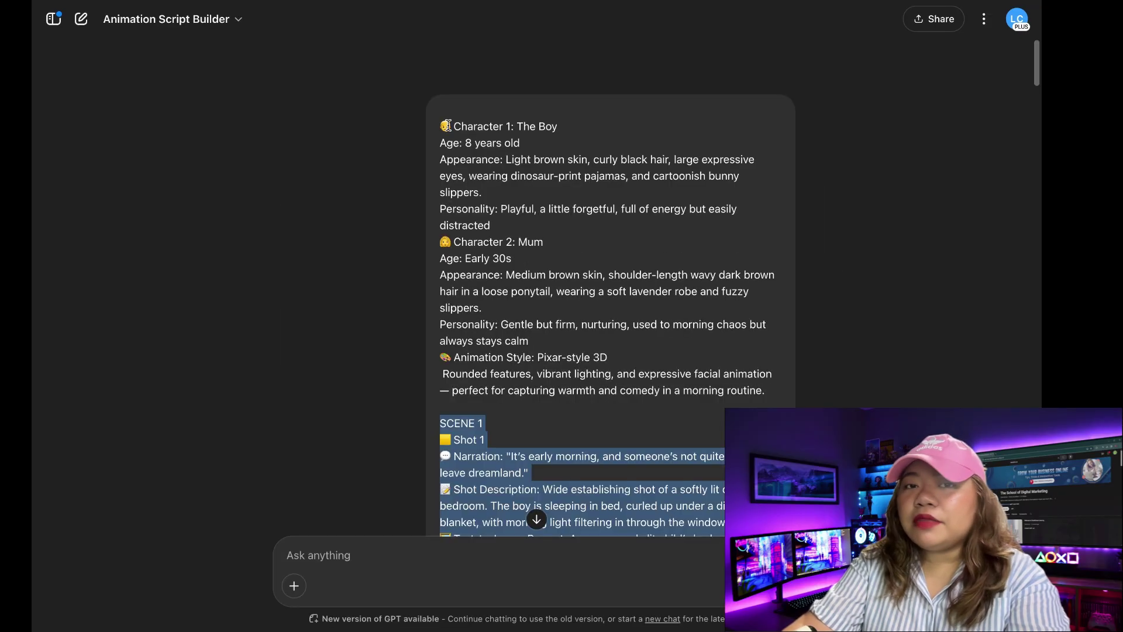
left_click_drag(447, 125, 760, 390)
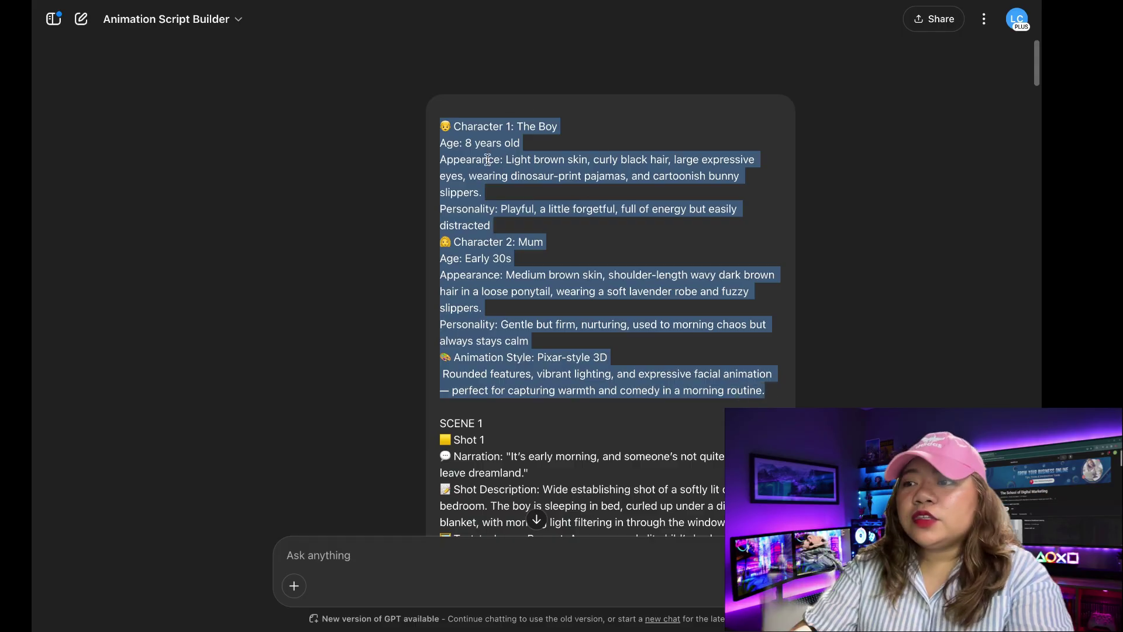
left_click(605, 244)
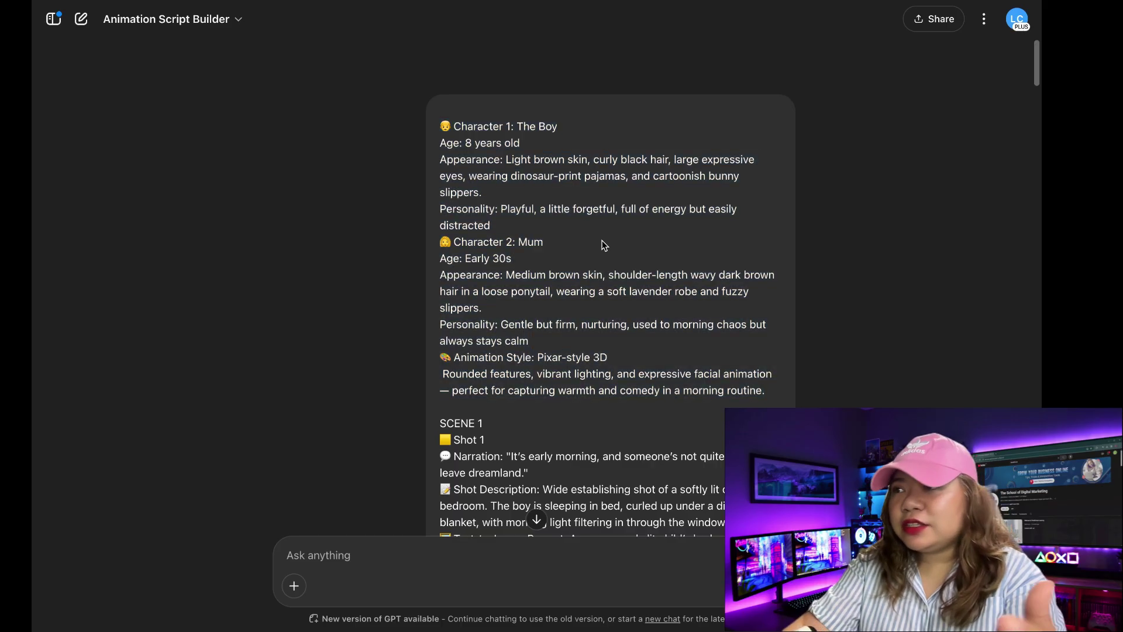
scroll(604, 244, "down", 12)
scroll(604, 244, "down", 6)
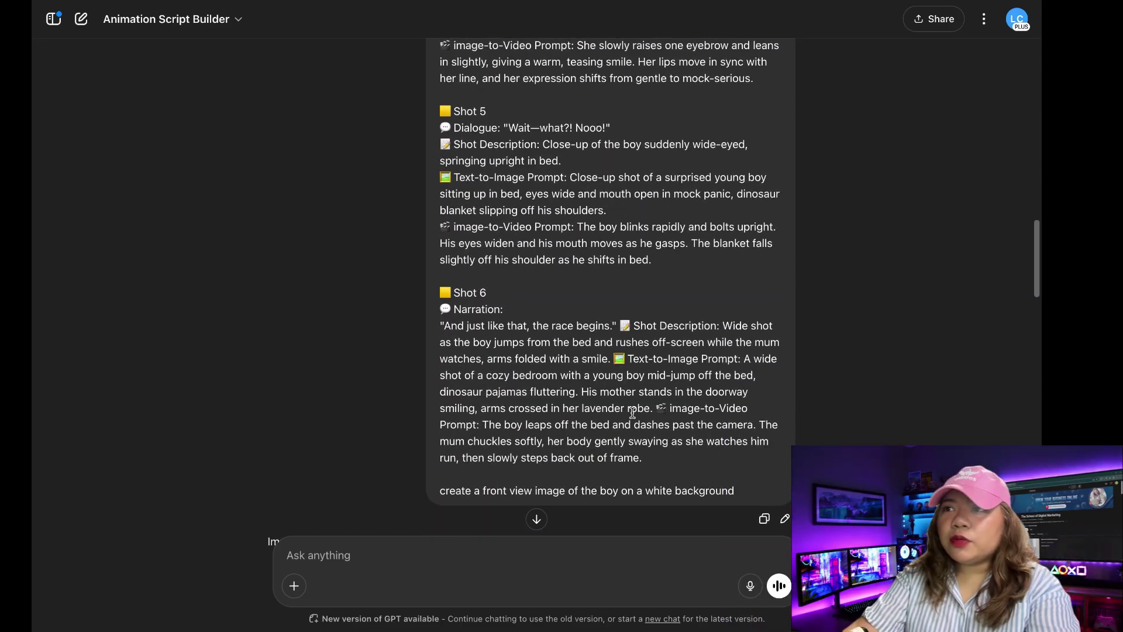
triple_click(658, 491)
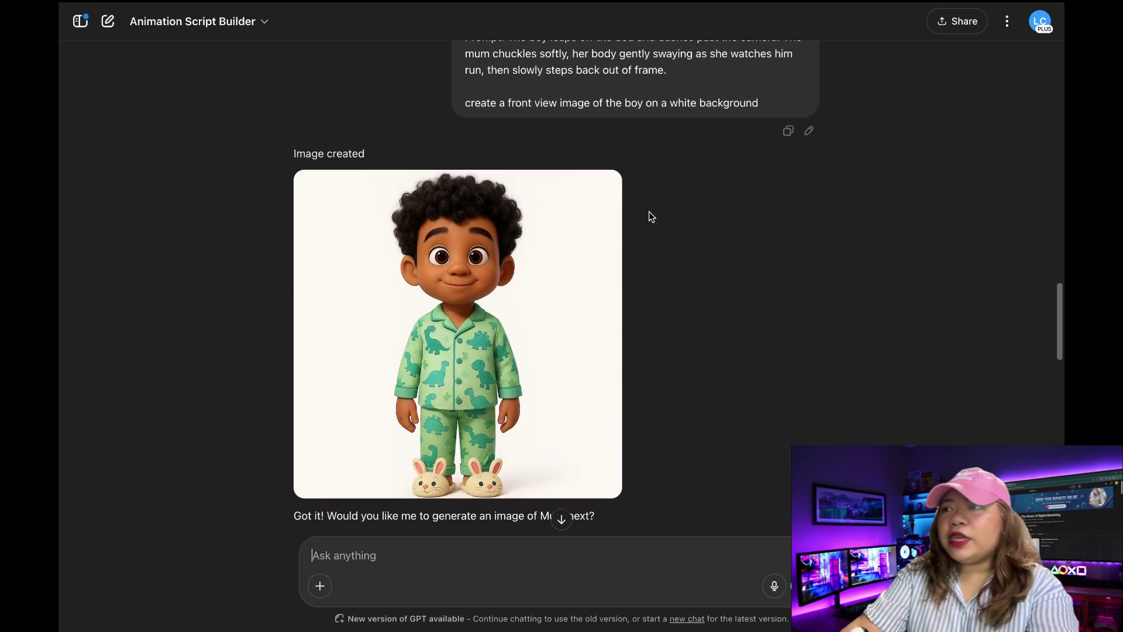
- View the boy's front-view image, then open Mum's lilac-robe image and request a blue bathrobe
left_click(535, 323)
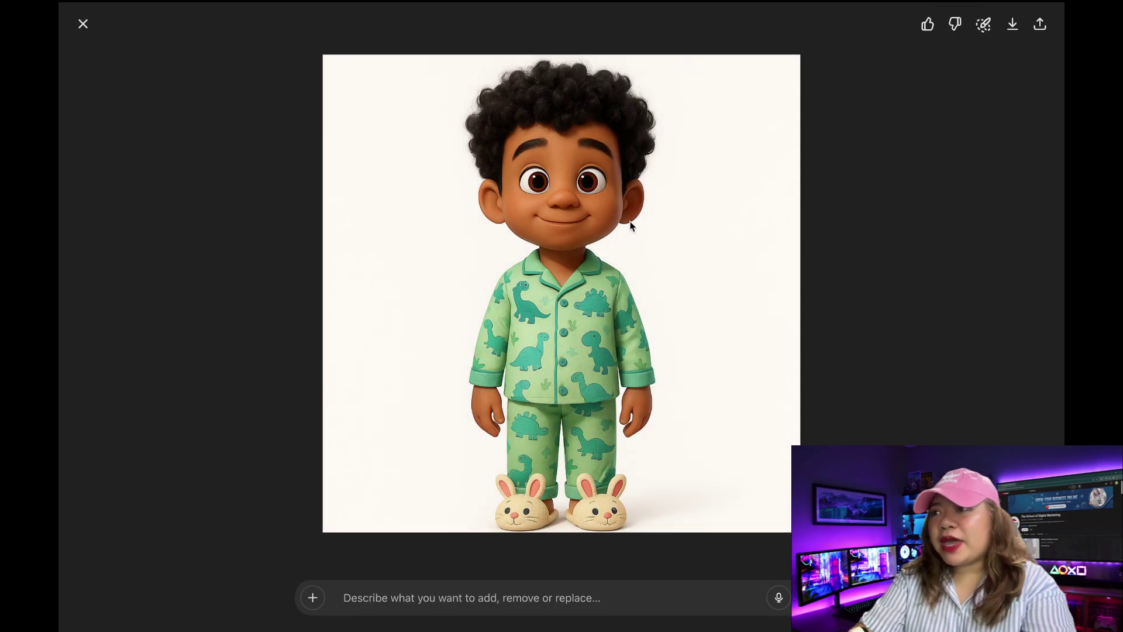
left_click(83, 23)
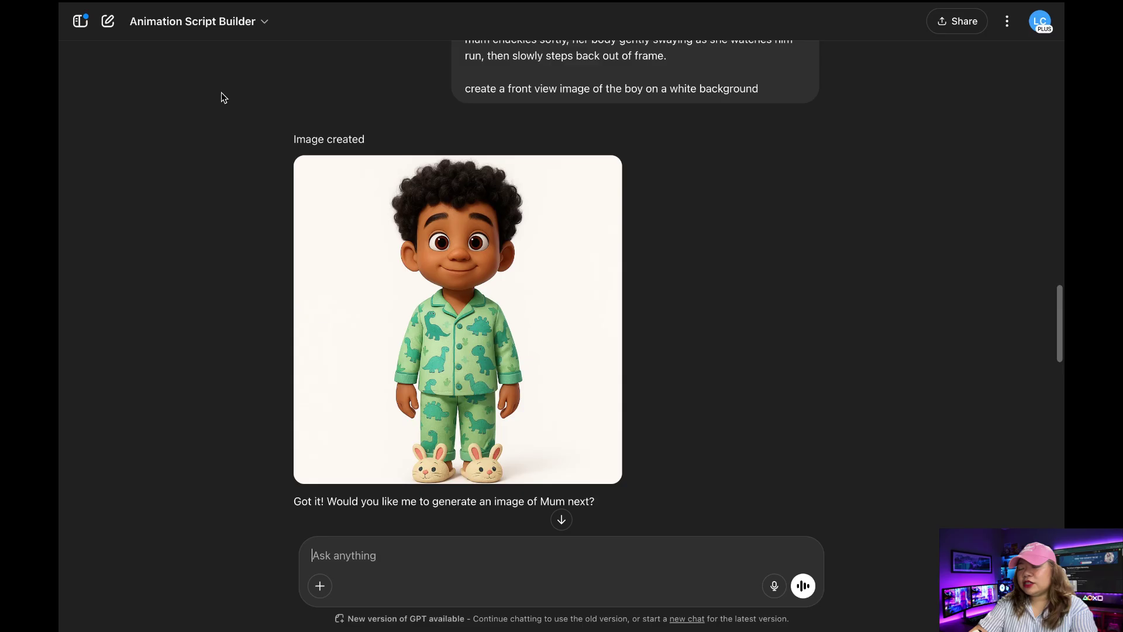
scroll(494, 264, "down", 2)
scroll(493, 264, "down", 1)
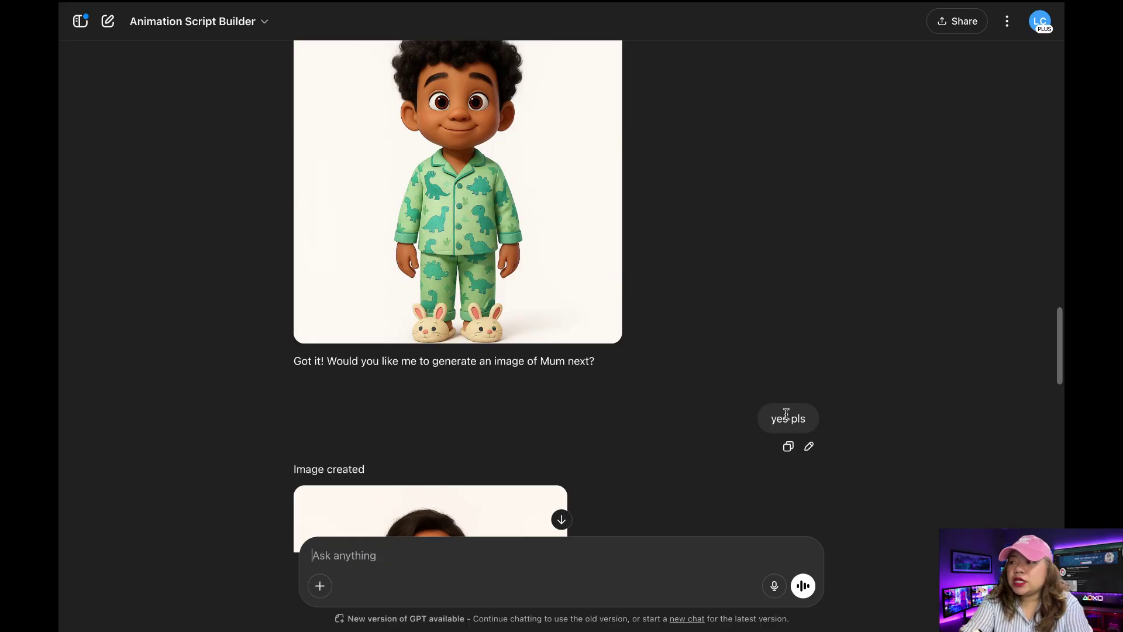
scroll(786, 414, "down", 6)
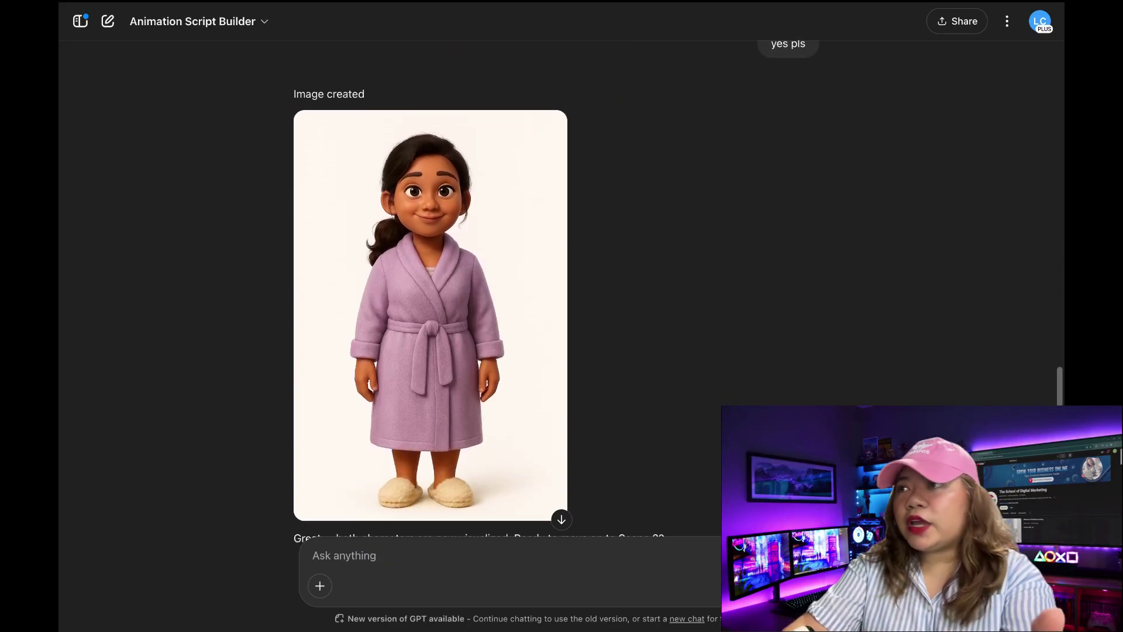
left_click(458, 376)
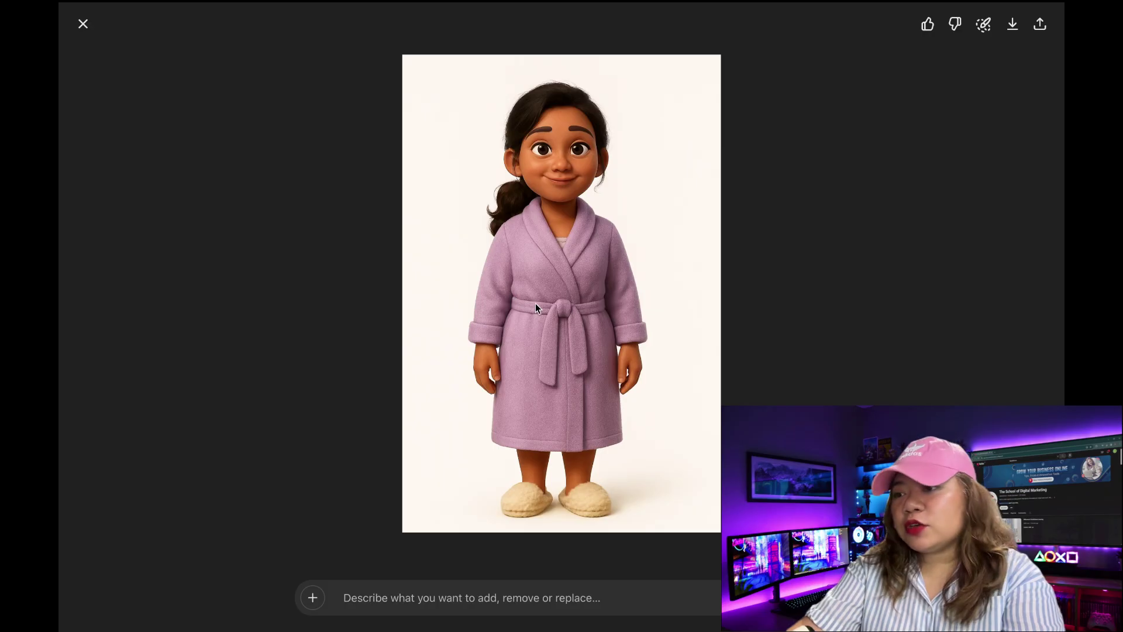
key("Escape")
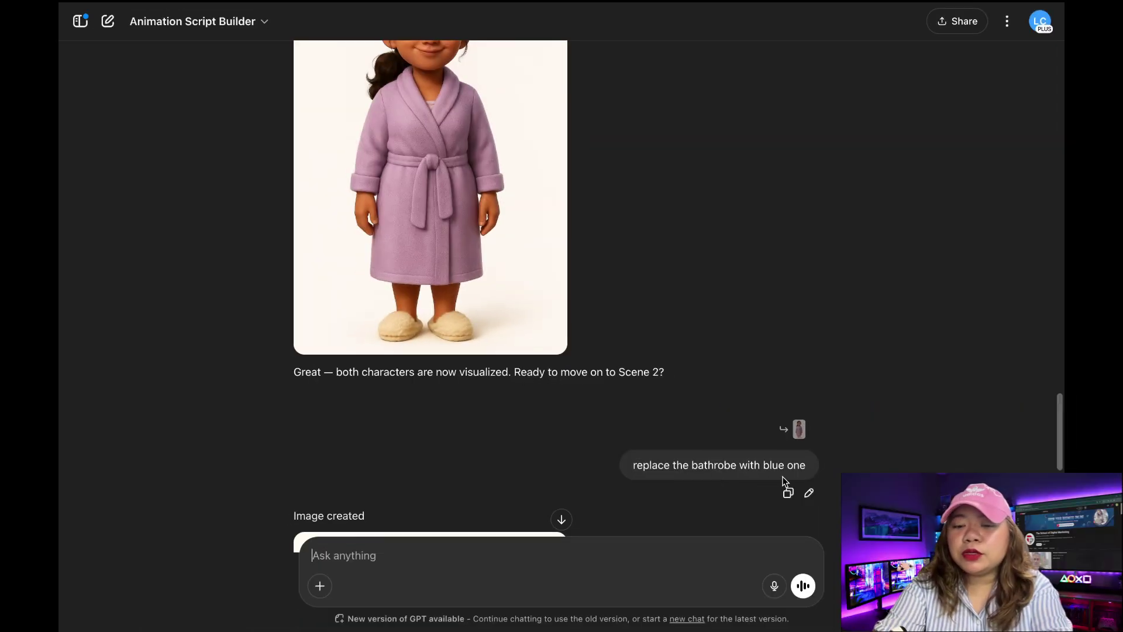
- Check Mum's blue-robe image and request 'create the image of shot 1 3:2'
scroll(784, 481, "down", 7)
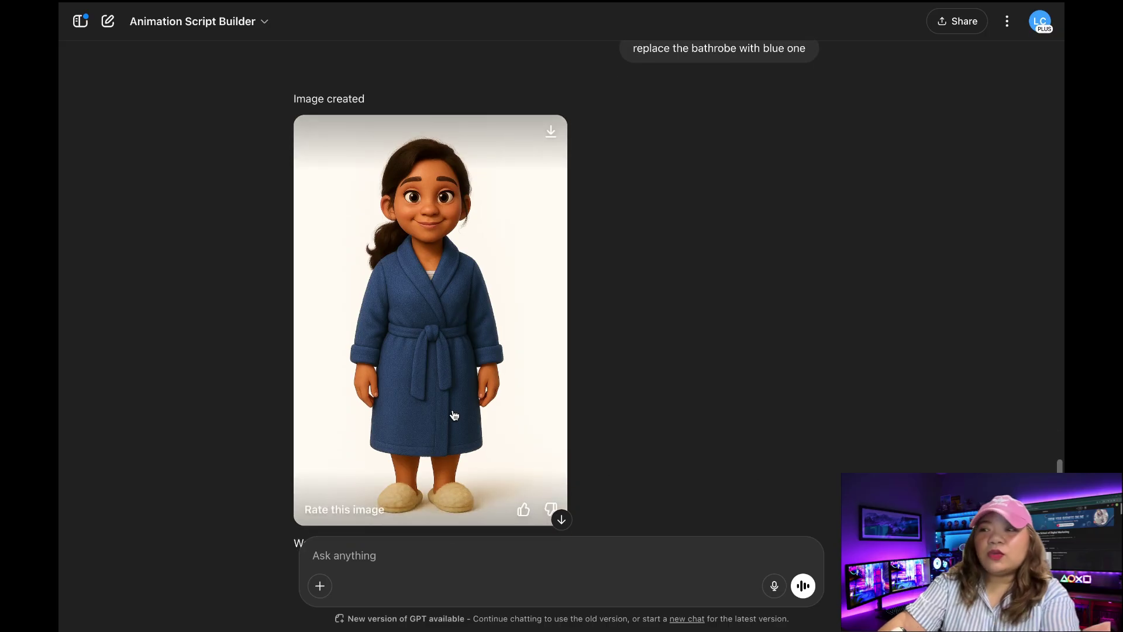
left_click(500, 345)
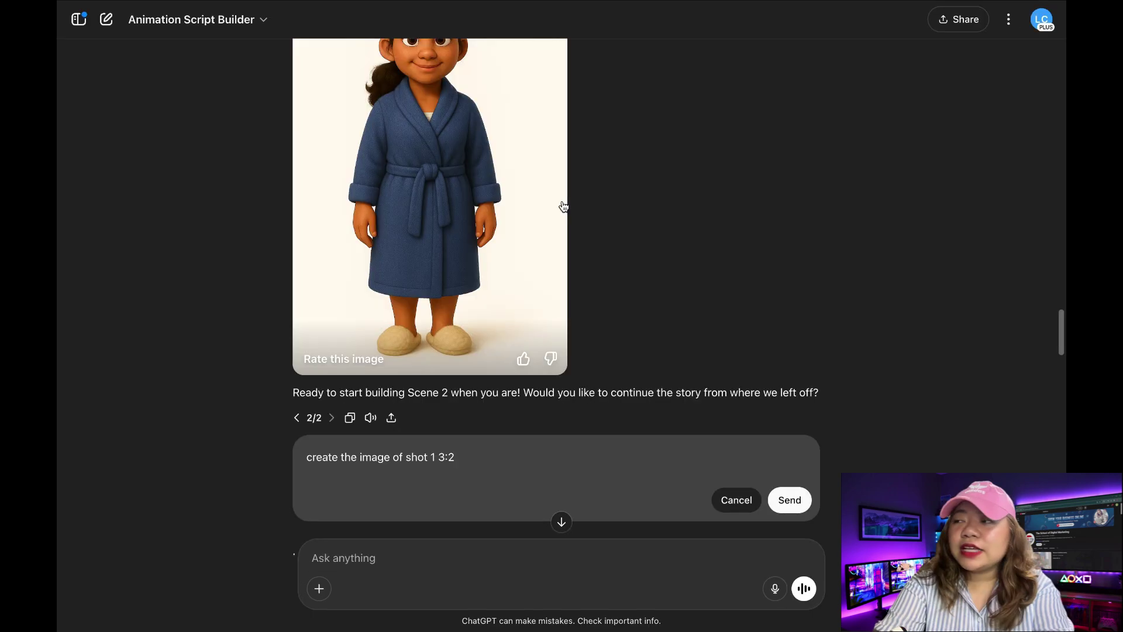
triple_click(442, 469)
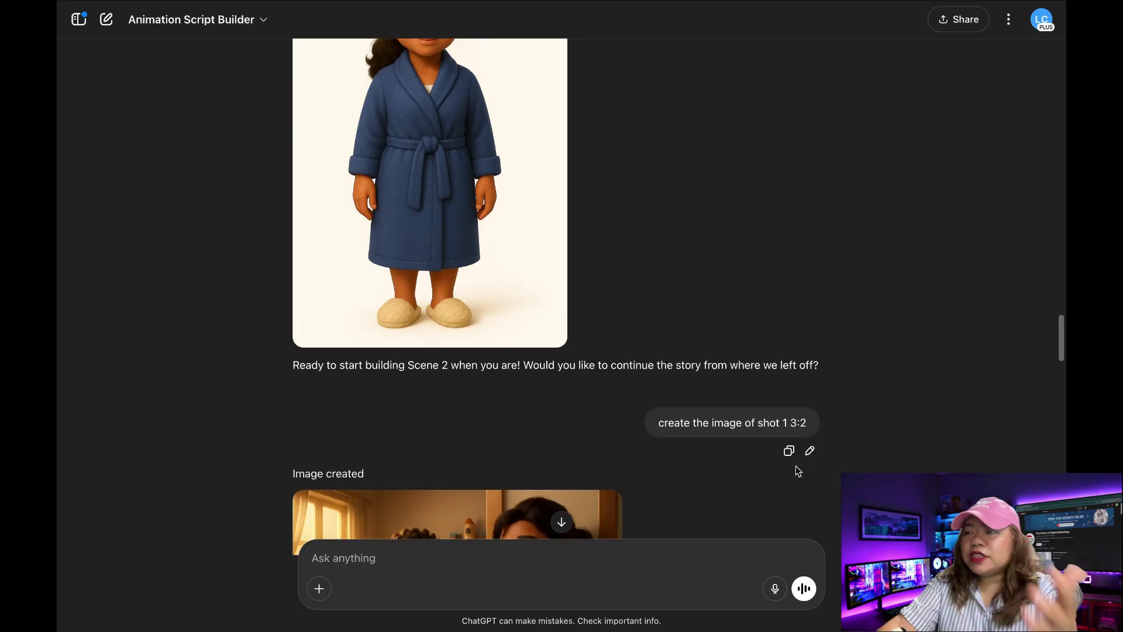
scroll(796, 465, "down", 5)
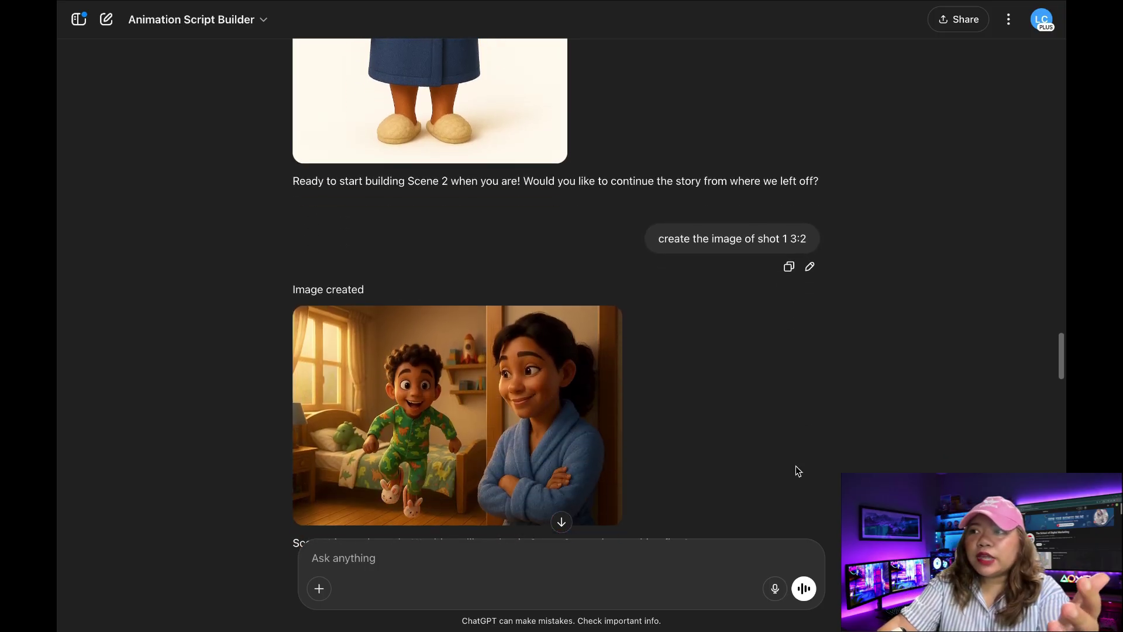
- Open the Shot 1 bedroom image and select the Shot 1 narration and description in the Docs script
scroll(796, 468, "up", 1)
left_click(505, 354)
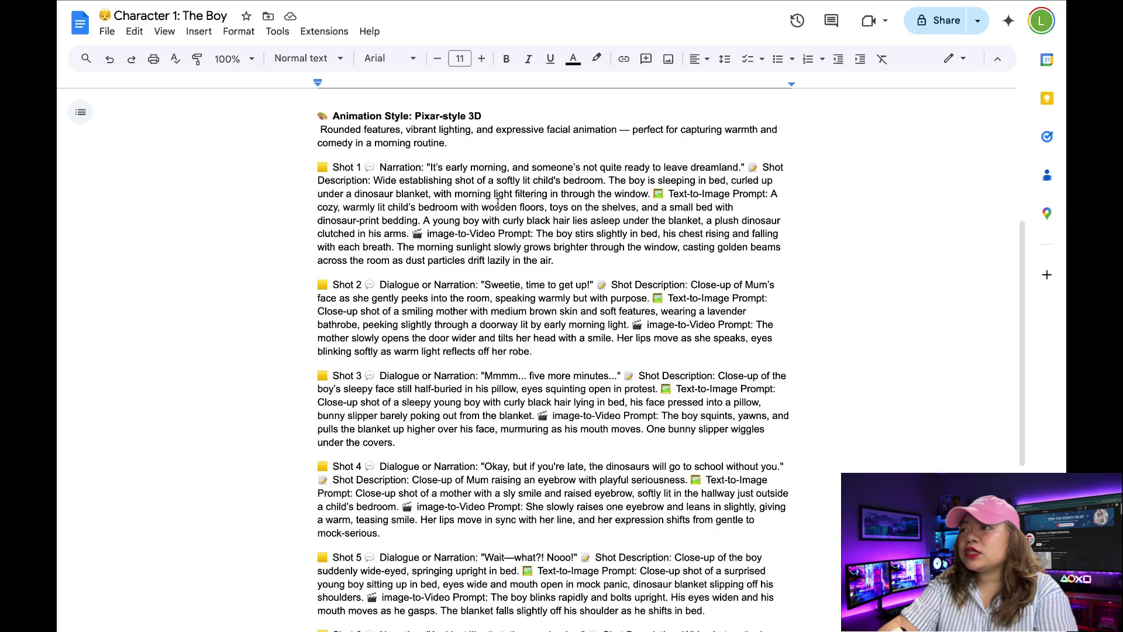
left_click_drag(427, 168, 774, 191)
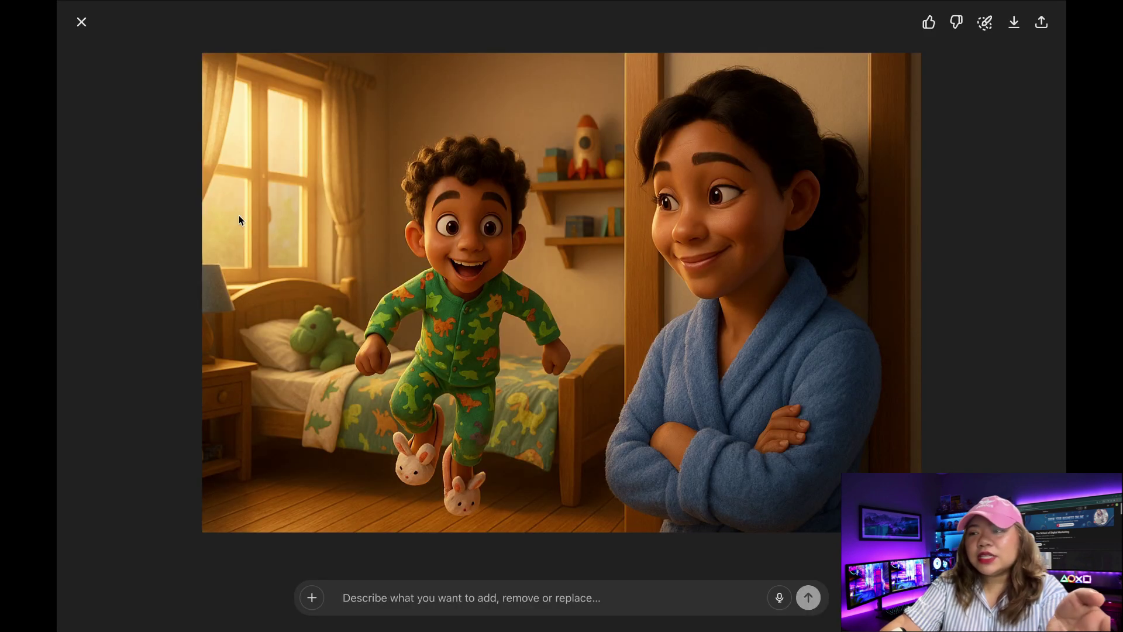
- Resend the Shot 1 request as 'follow the description of the shot 1 properly' and view the sleeping-boy image
left_click(82, 22)
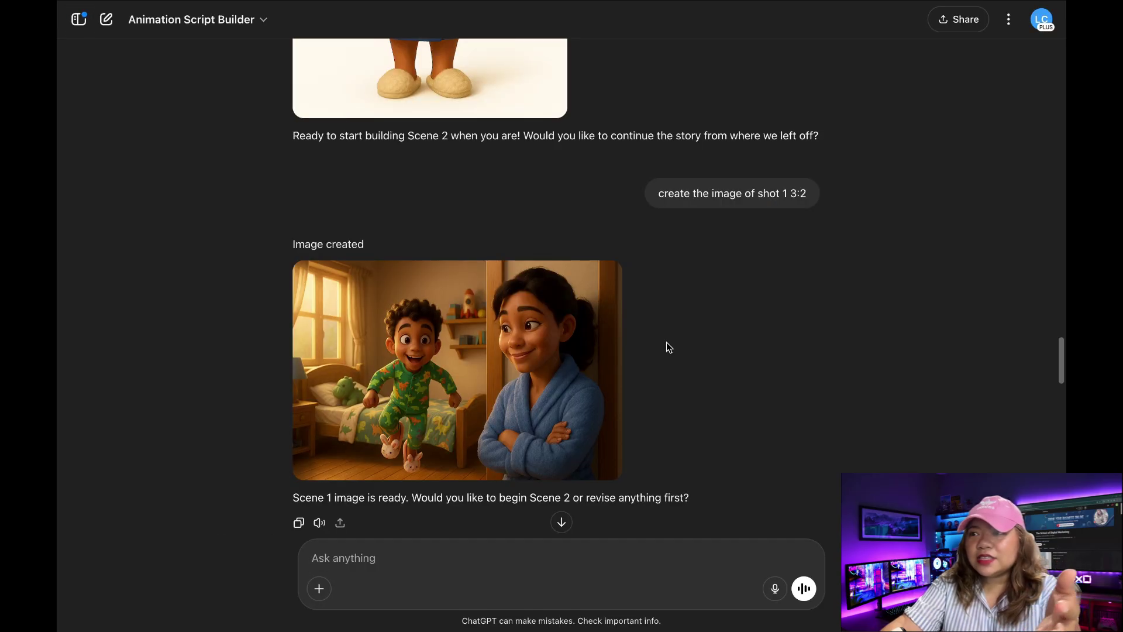
scroll(666, 341, "down", 1)
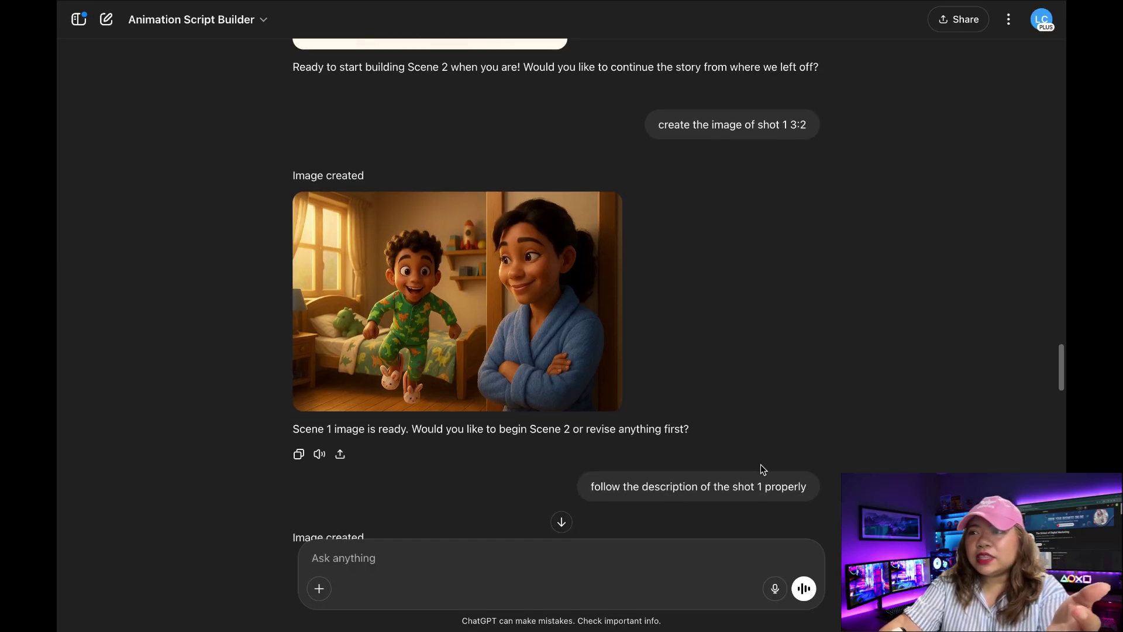
scroll(761, 464, "up", 1)
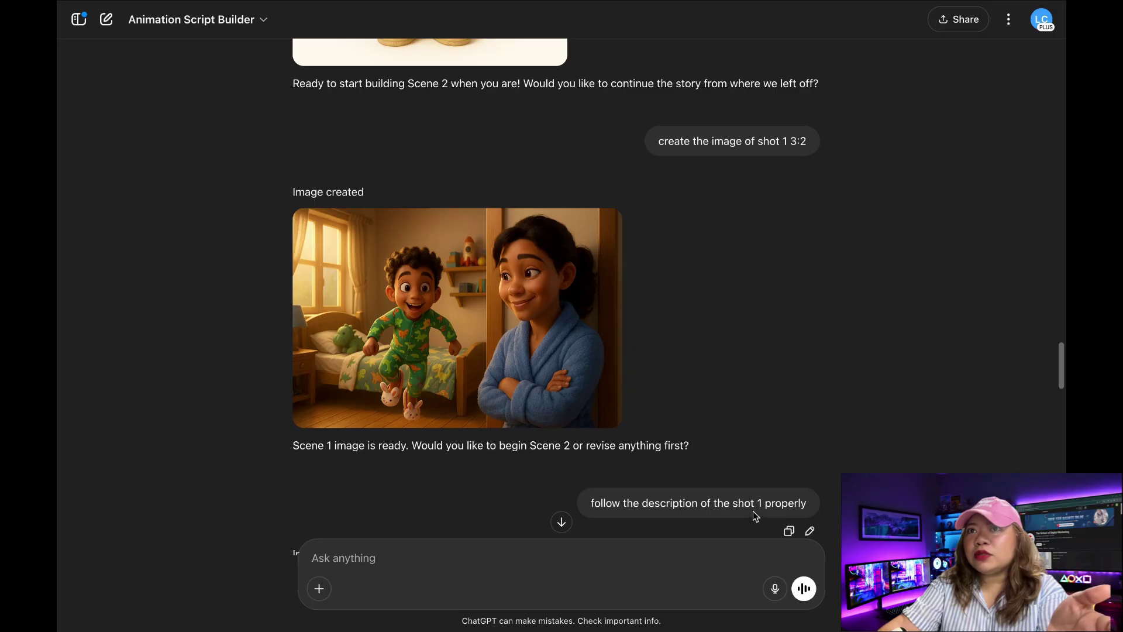
left_click(810, 530)
scroll(519, 476, "down", 1)
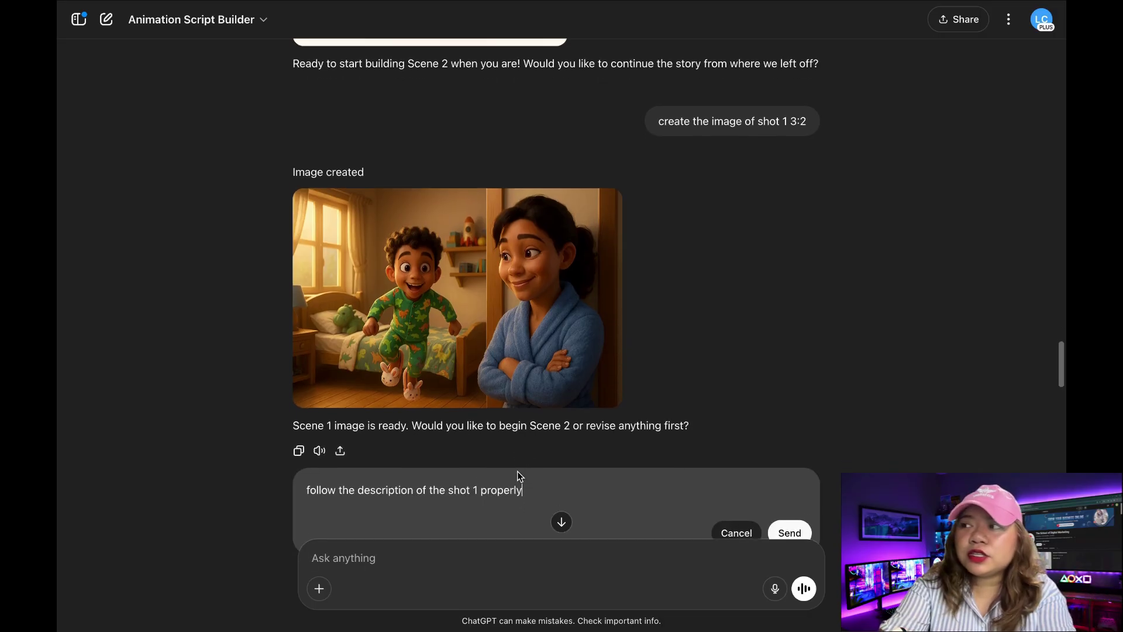
scroll(519, 476, "down", 1)
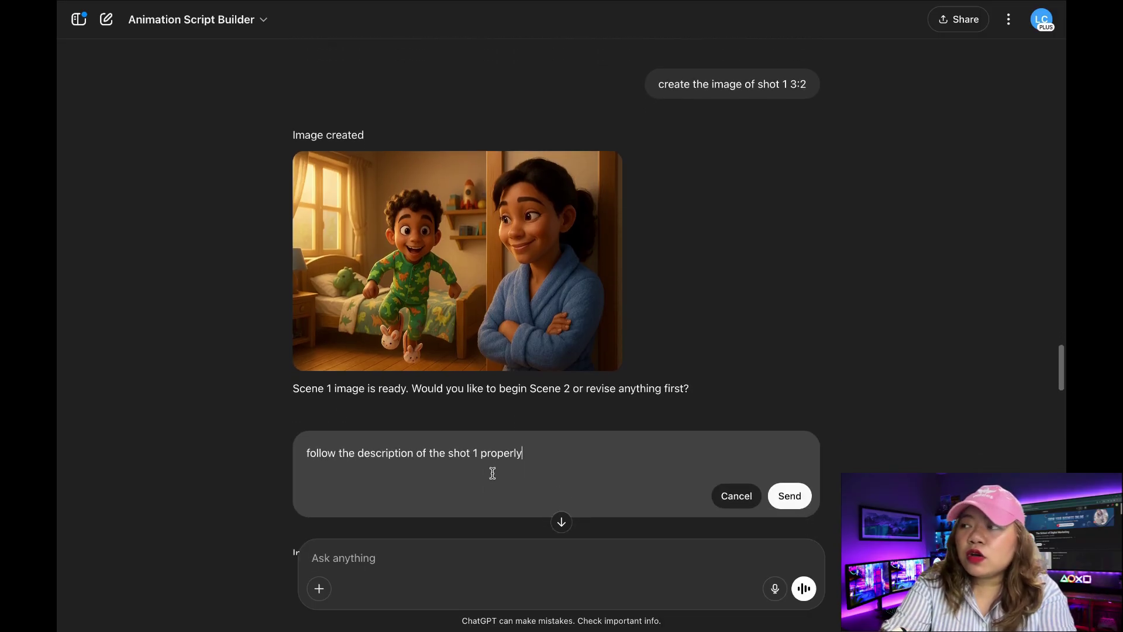
left_click(790, 495)
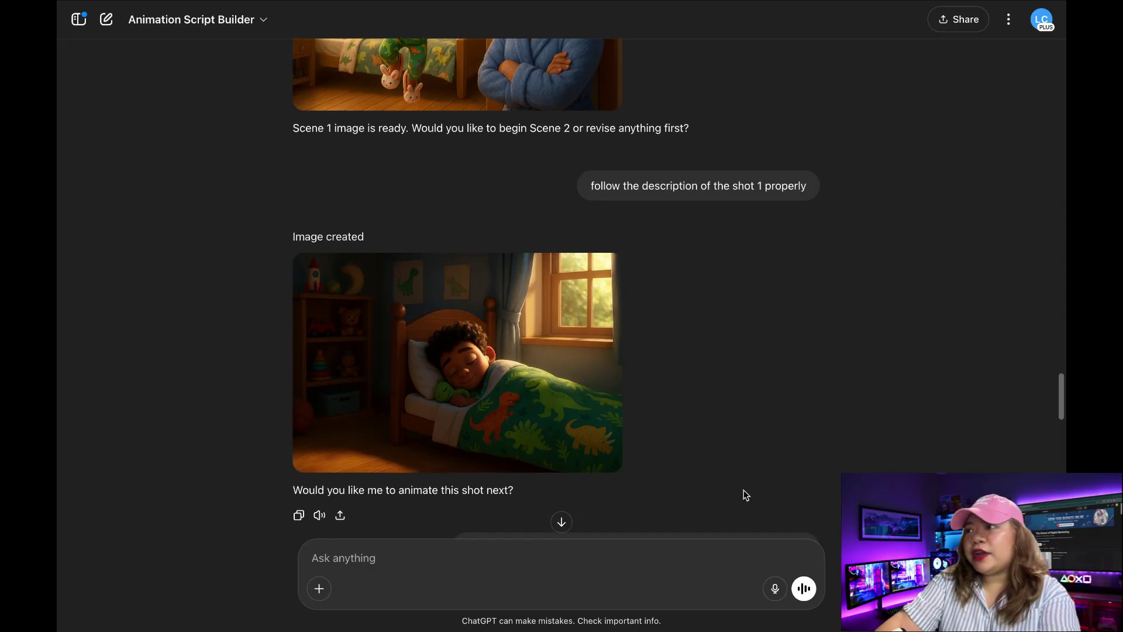
scroll(529, 439, "up", 1)
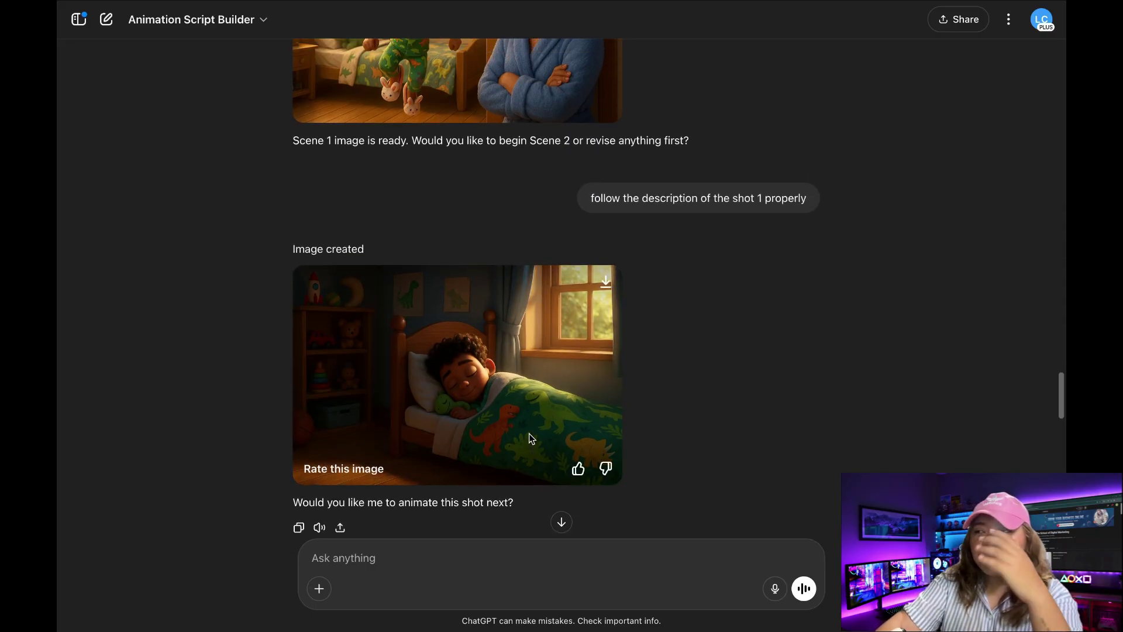
left_click(532, 439)
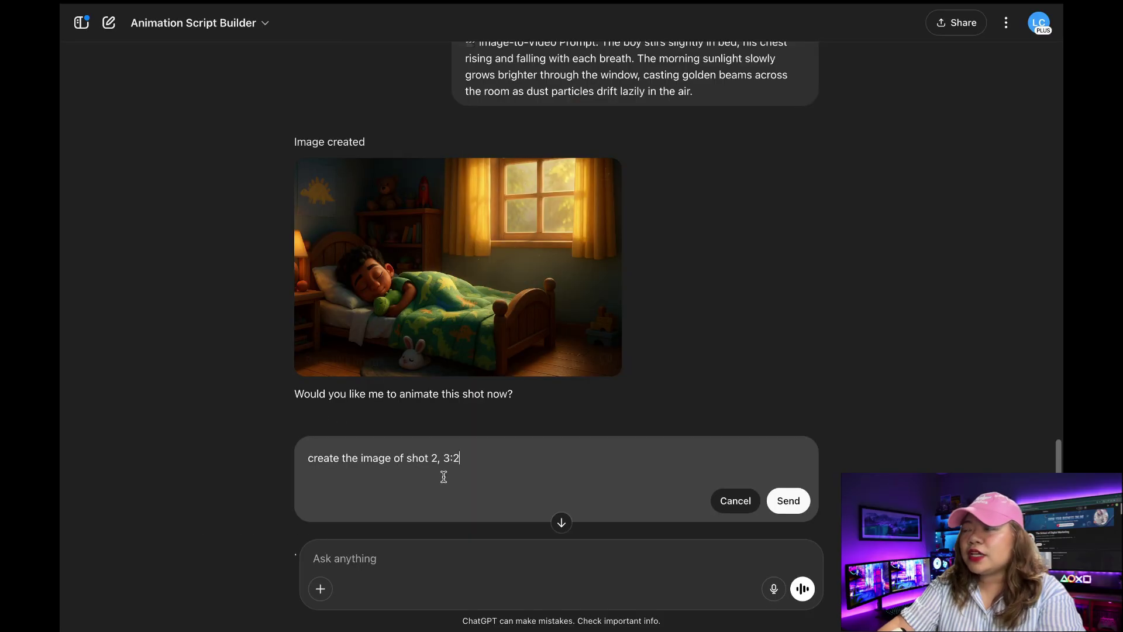
- Send the Shot 2 request and view the 3:2 image of Mum peeking through the doorway
triple_click(447, 461)
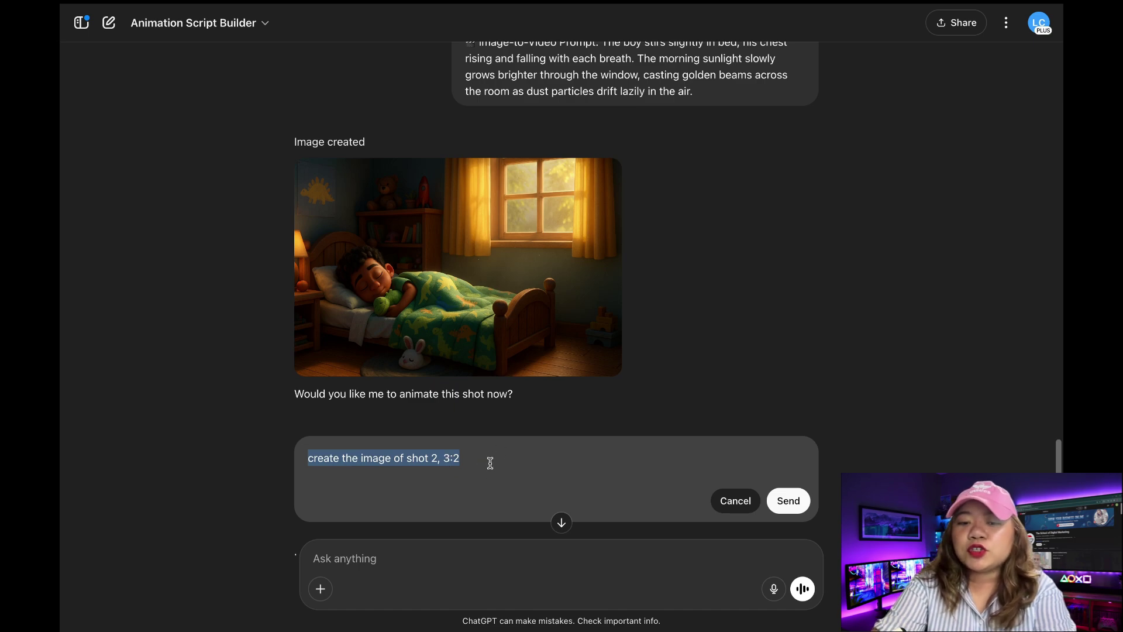
left_click(515, 462)
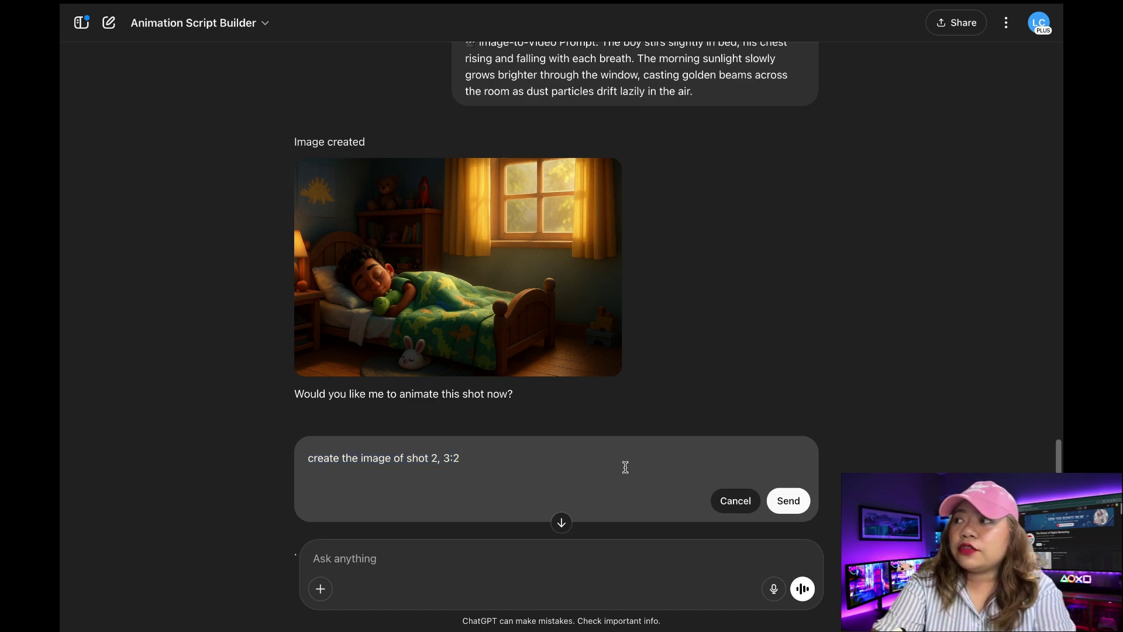
left_click(788, 501)
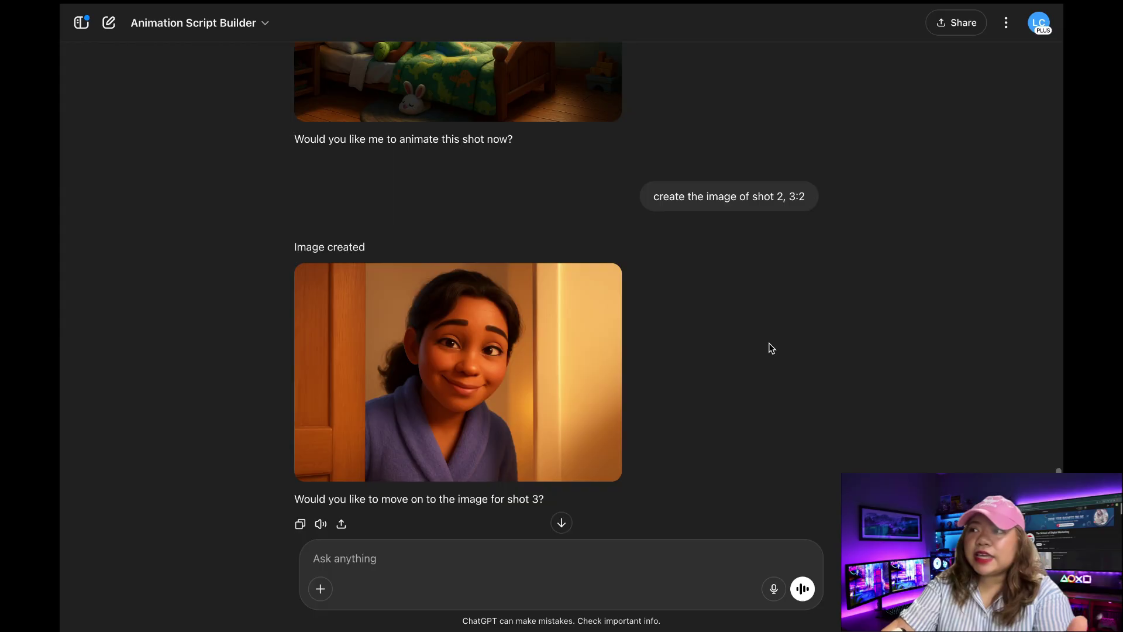
mouse_move(572, 351)
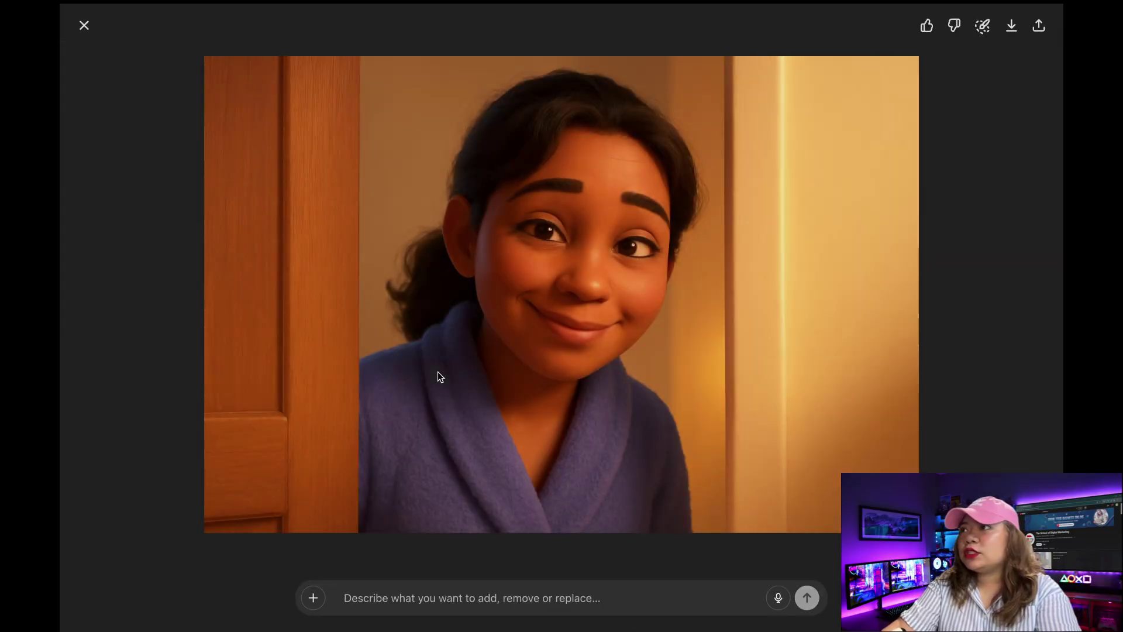
left_click(439, 376)
mouse_move(612, 214)
left_mouse_down()
mouse_move(776, 215)
mouse_move(484, 227)
mouse_move(653, 231)
left_mouse_up()
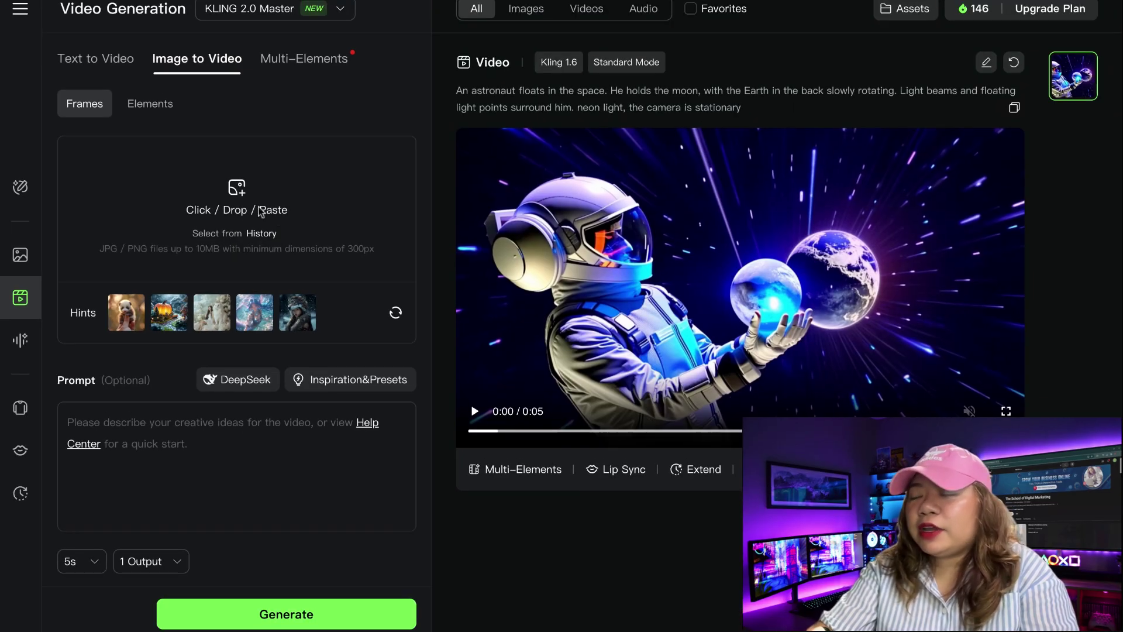
- Paste the sleeping-boy bedroom image as the start frame and select the Shot 1 prompt
key("ctrl+v")
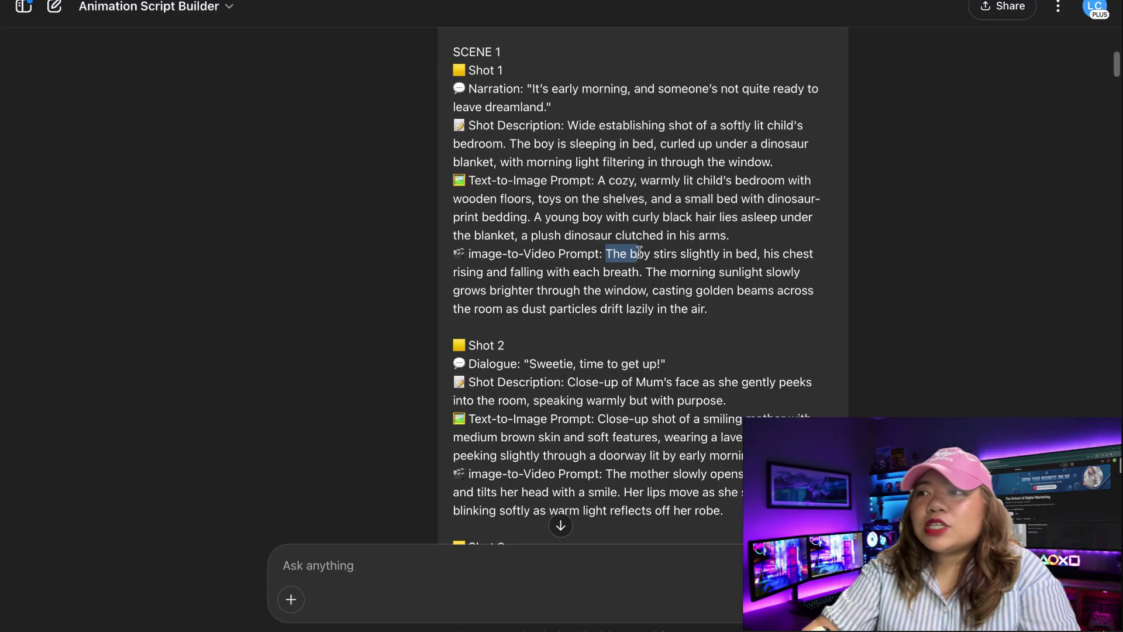
left_click_drag(640, 252, 741, 308)
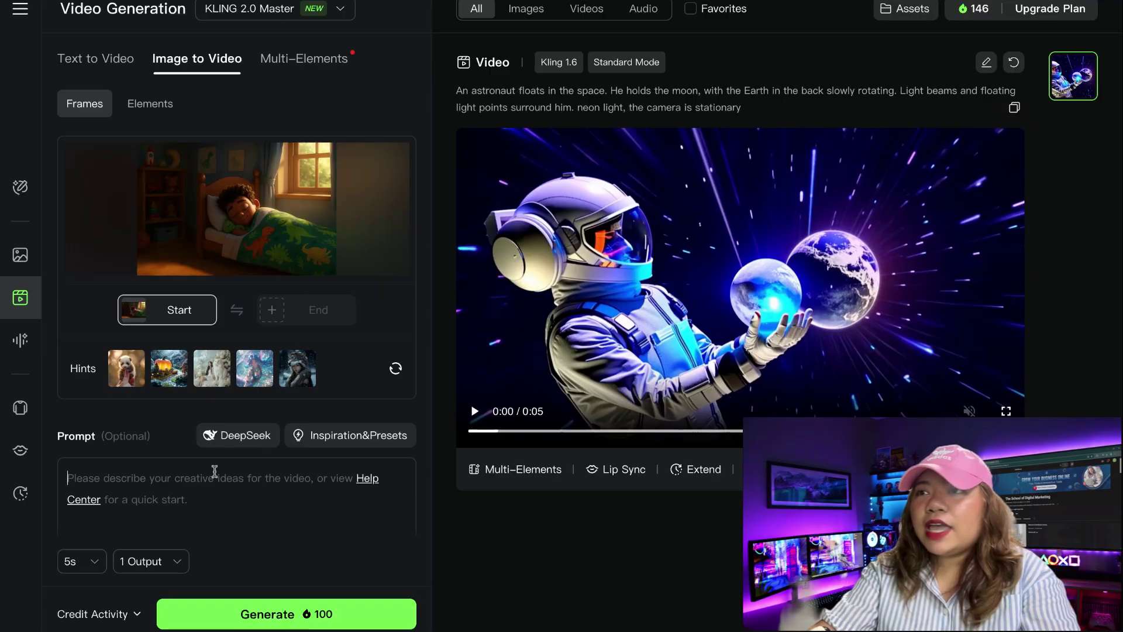
- Paste the boy-stirring-in-bed prompt and add the 'camera zooms in' preset
key("ctrl+v")
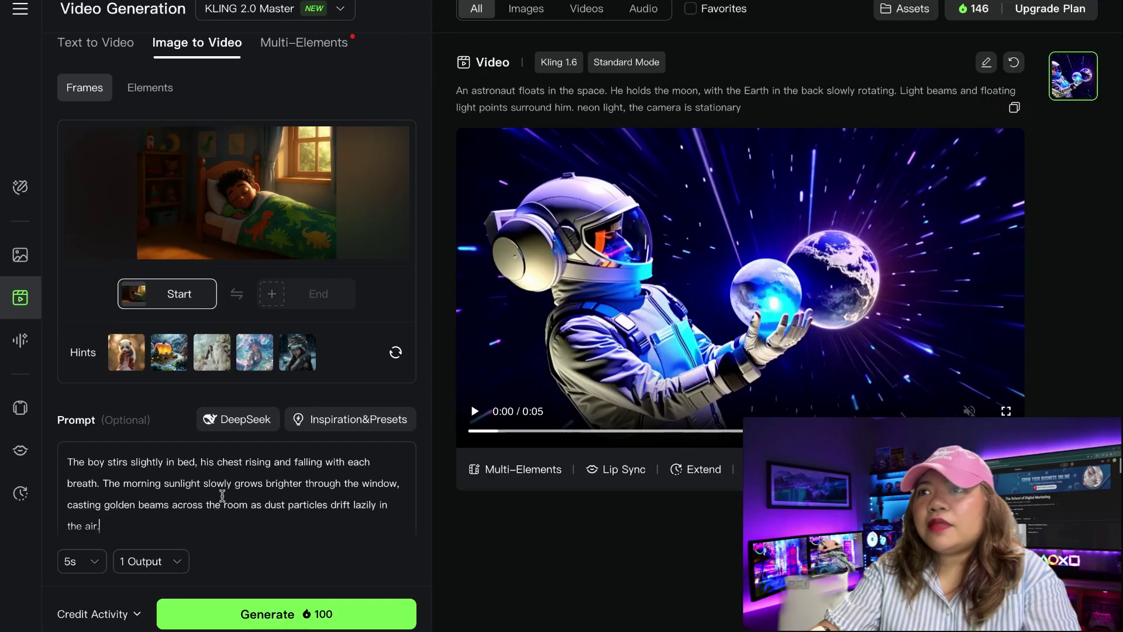
scroll(222, 496, "down", 2)
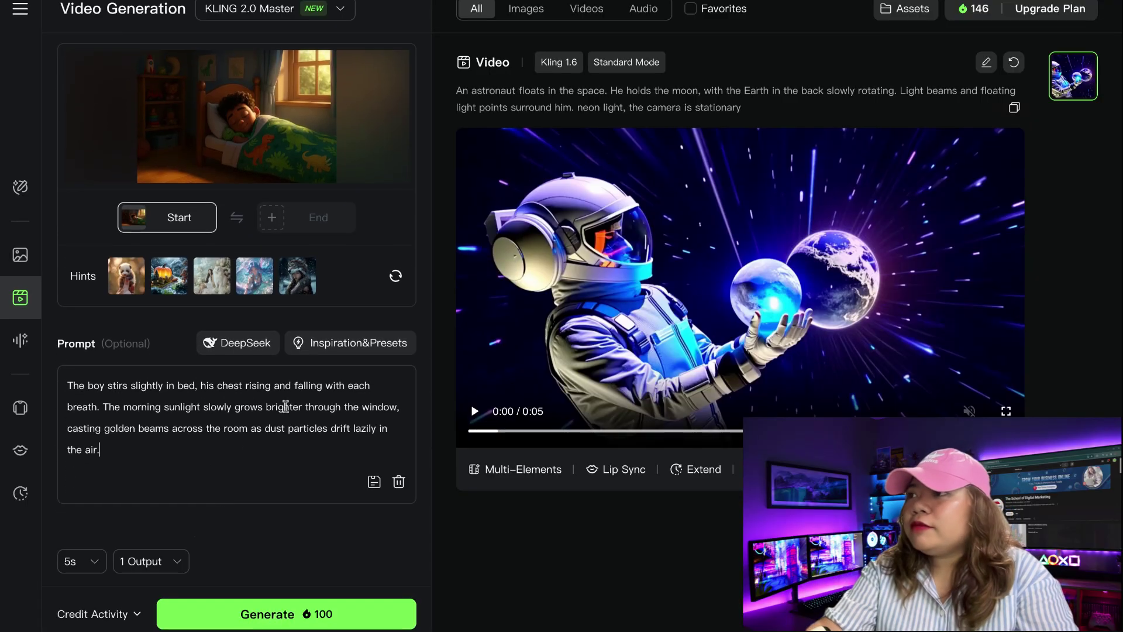
left_click(372, 345)
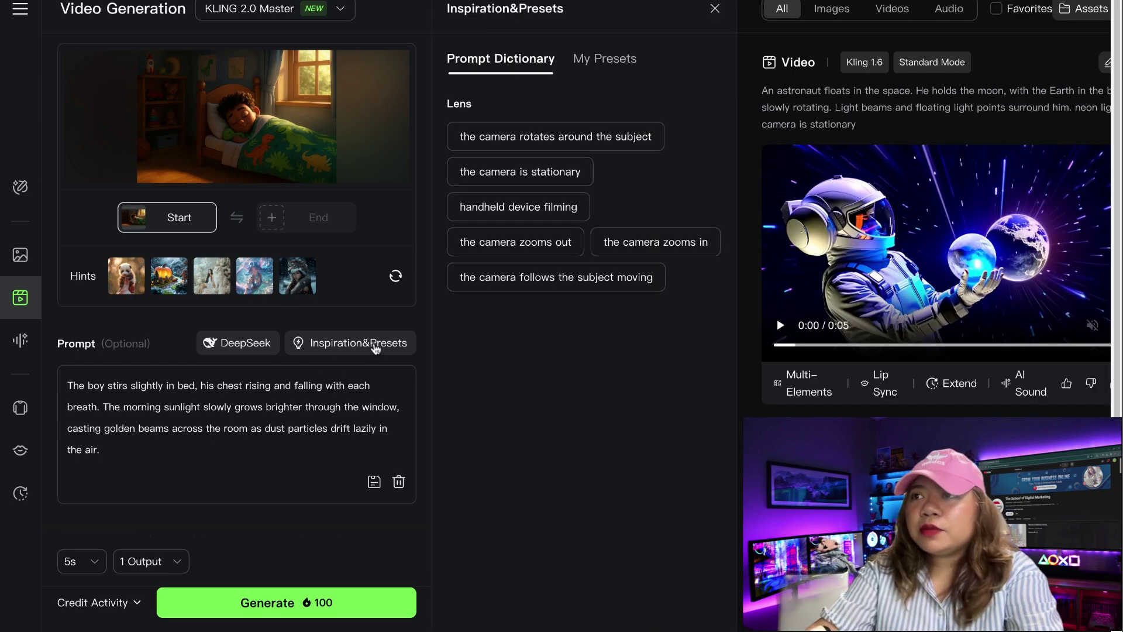
mouse_move(667, 246)
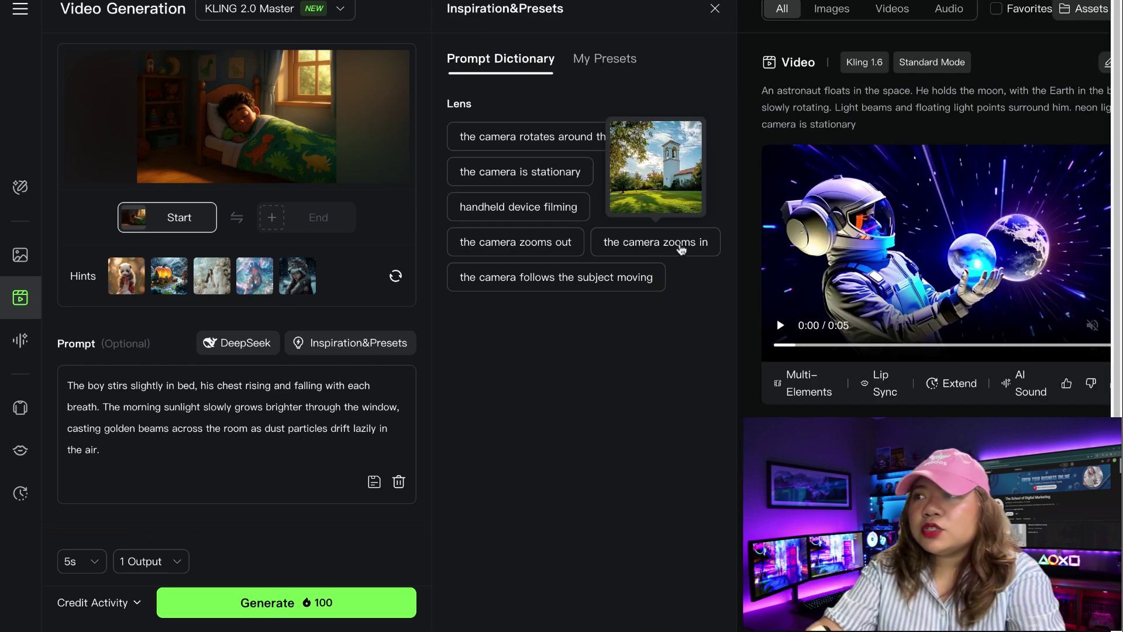
left_click(677, 250)
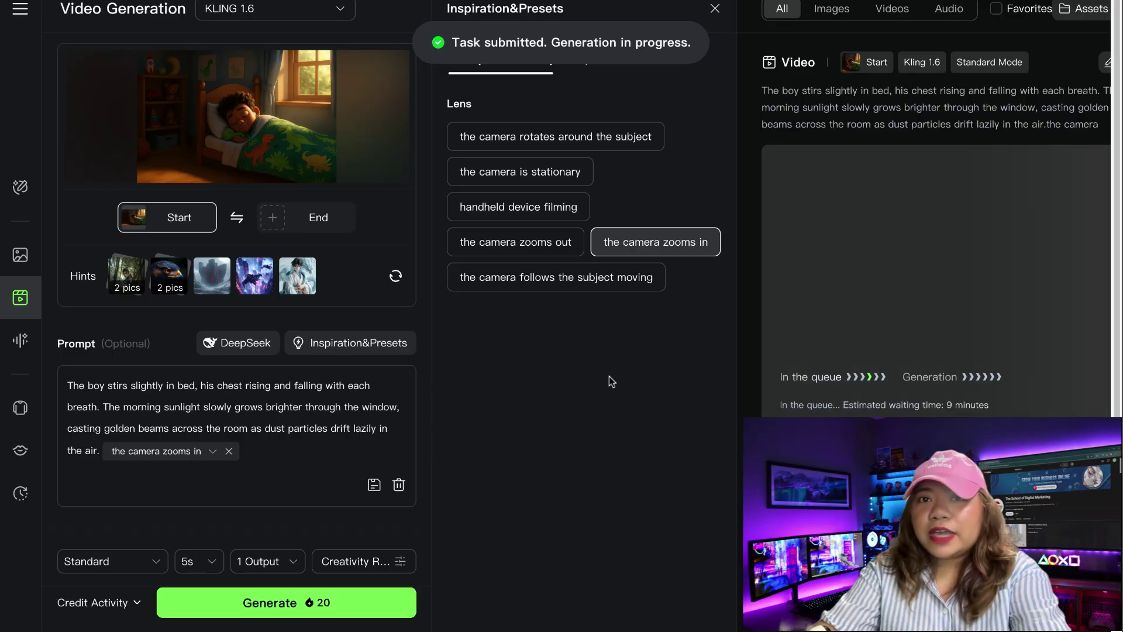
scroll(726, 356, "right", 3)
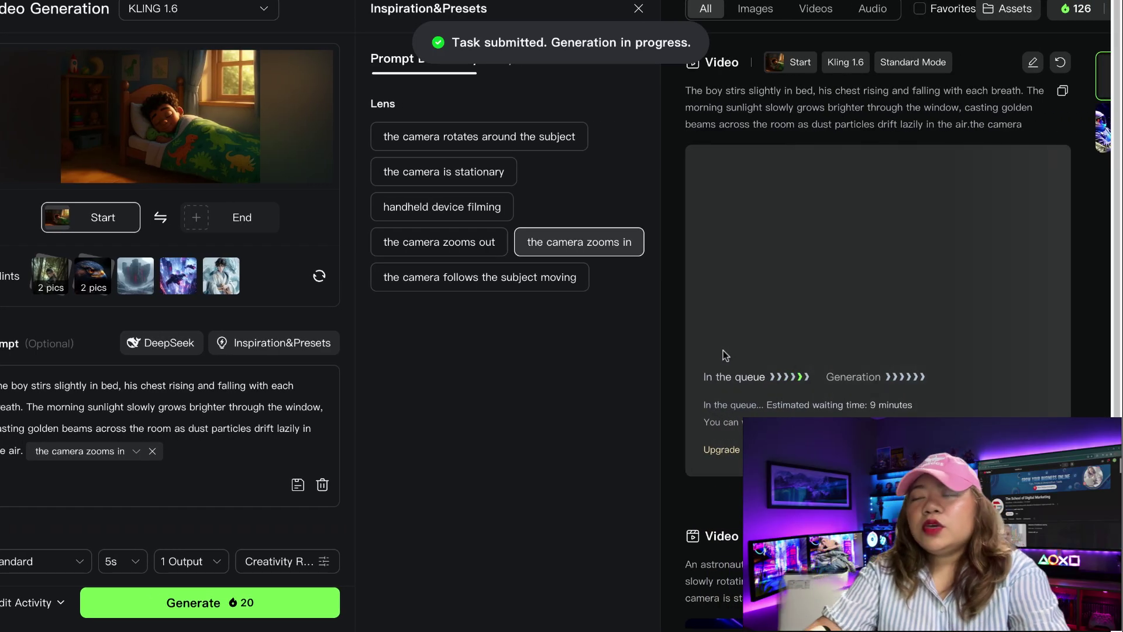
scroll(726, 355, "right", 1)
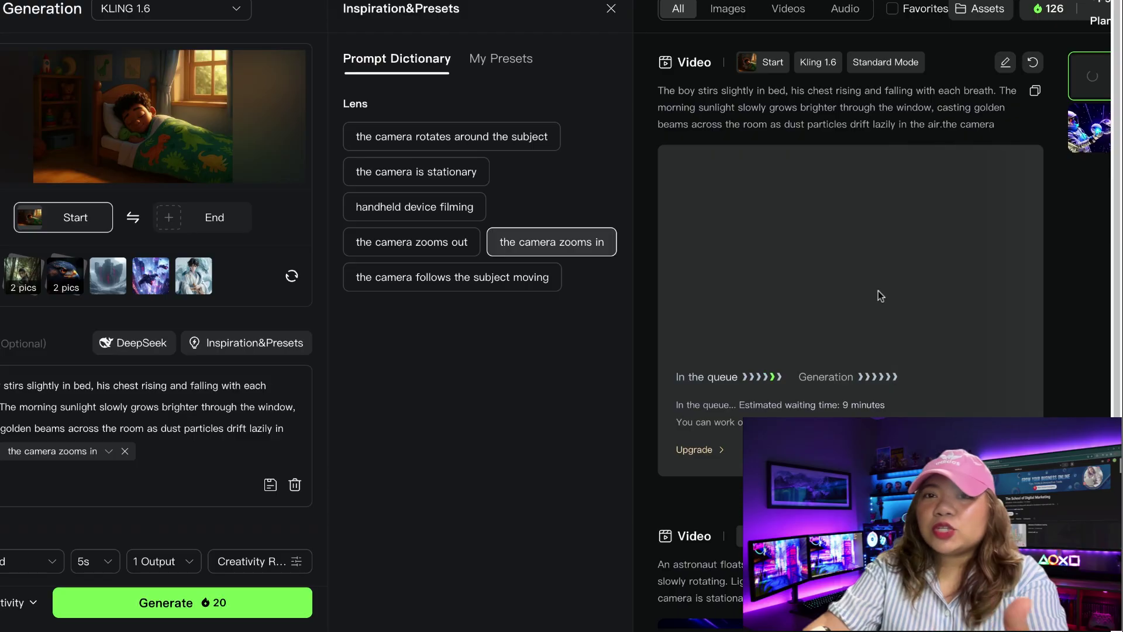
scroll(879, 290, "right", 1)
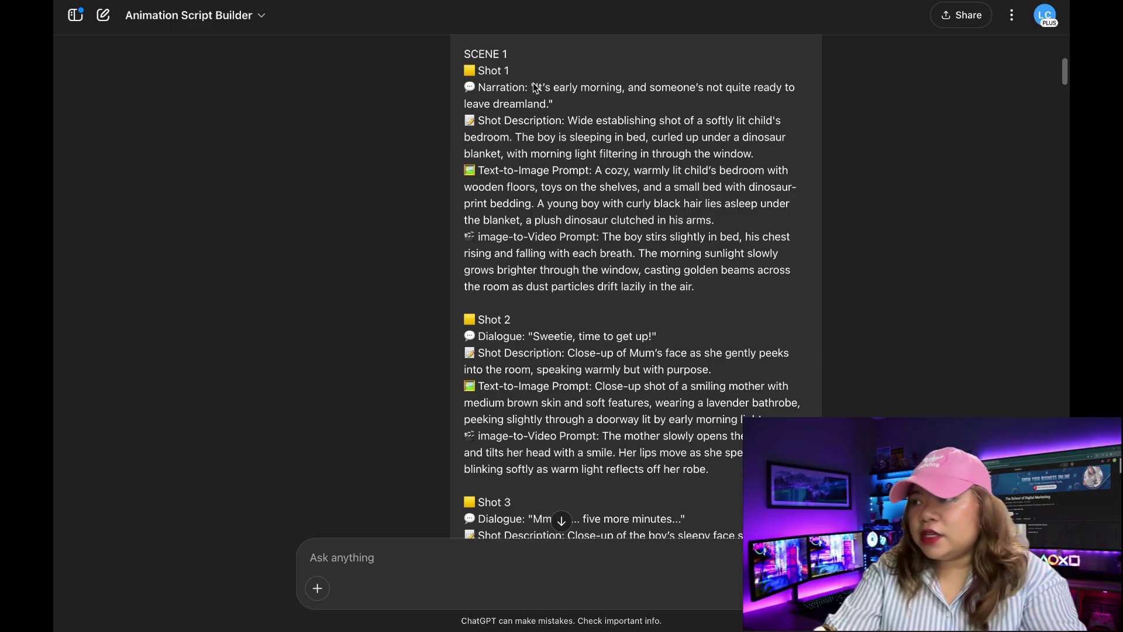
- Generate and play back 'It's early morning, and someone's not quite ready to leave dreamland.' in Bill's voice
left_click_drag(536, 88, 550, 105)
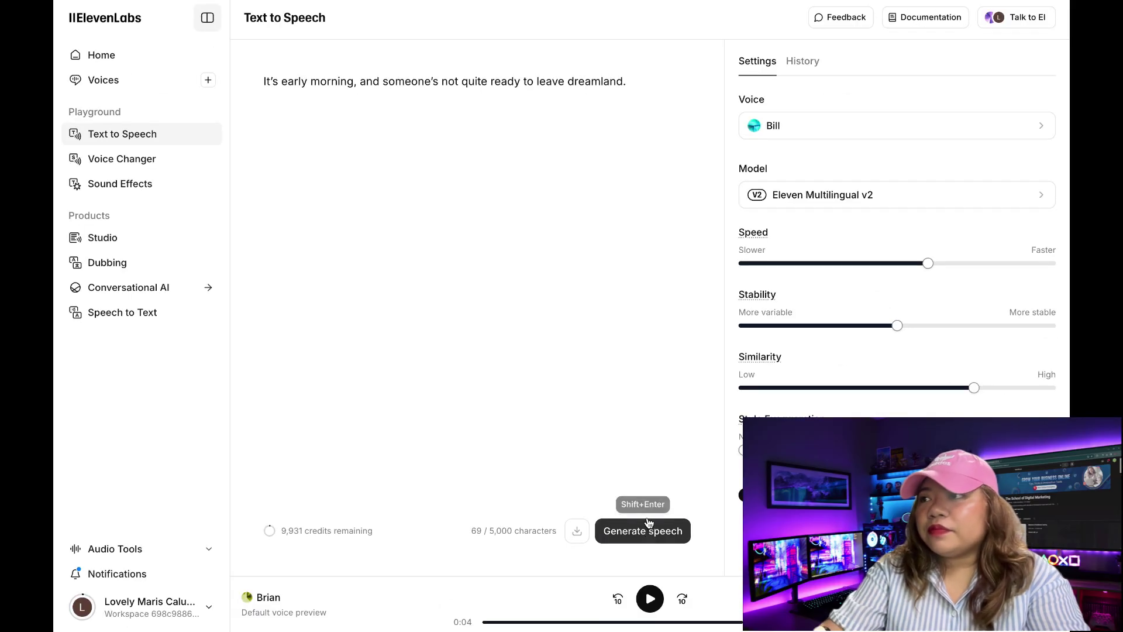
left_click(646, 526)
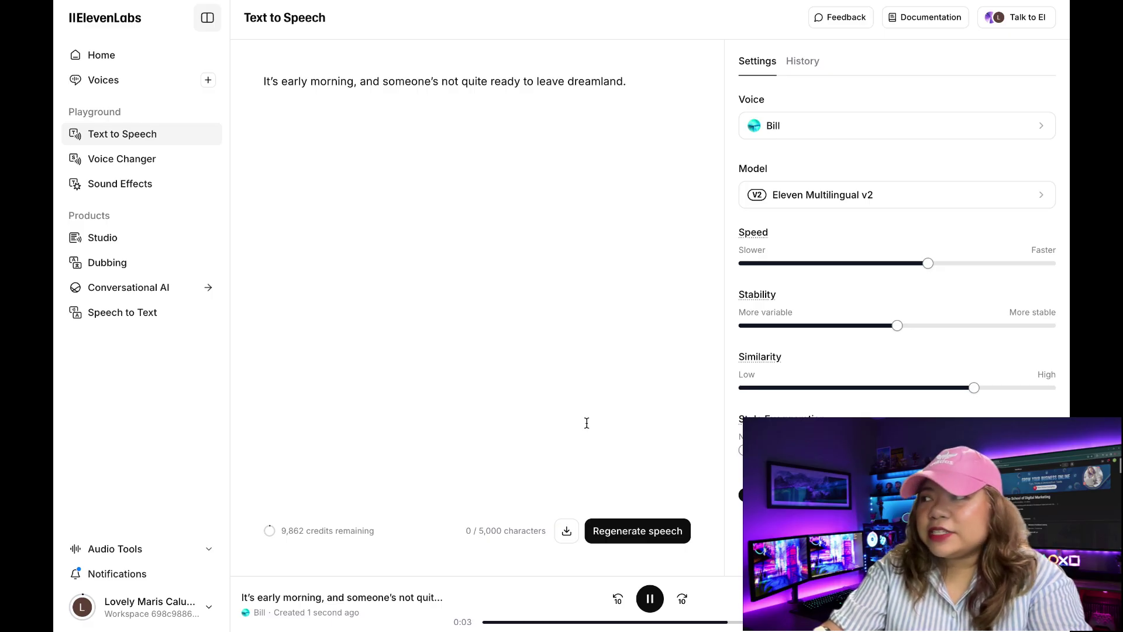
left_click(651, 600)
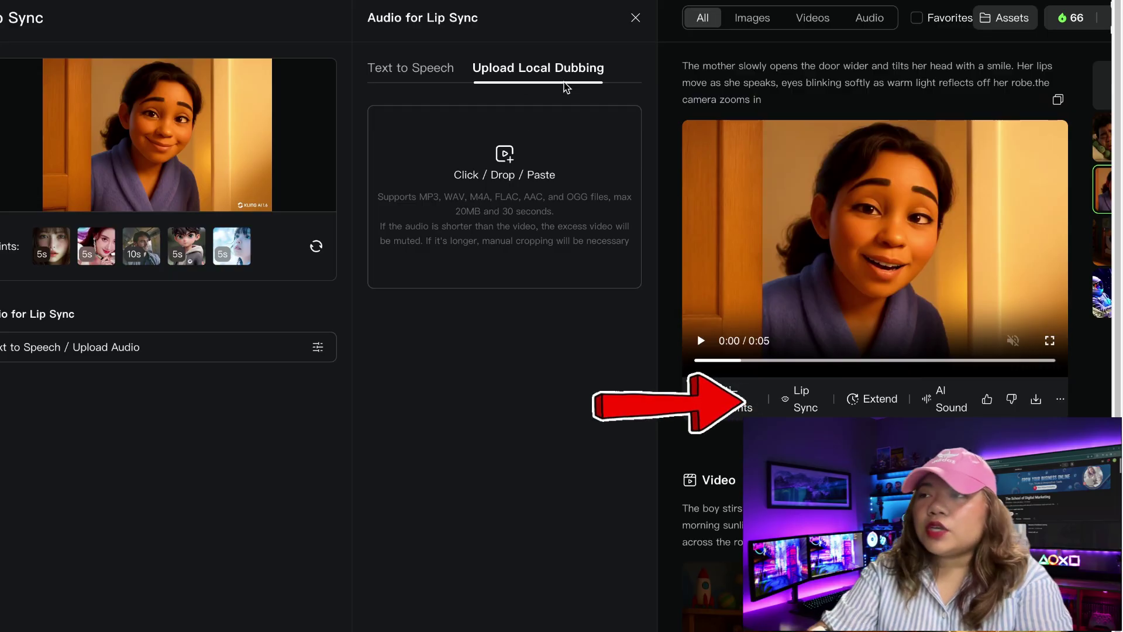
- Choose the ElevenLabs audio file from Downloads for Mum's doorway lip sync
left_click(506, 169)
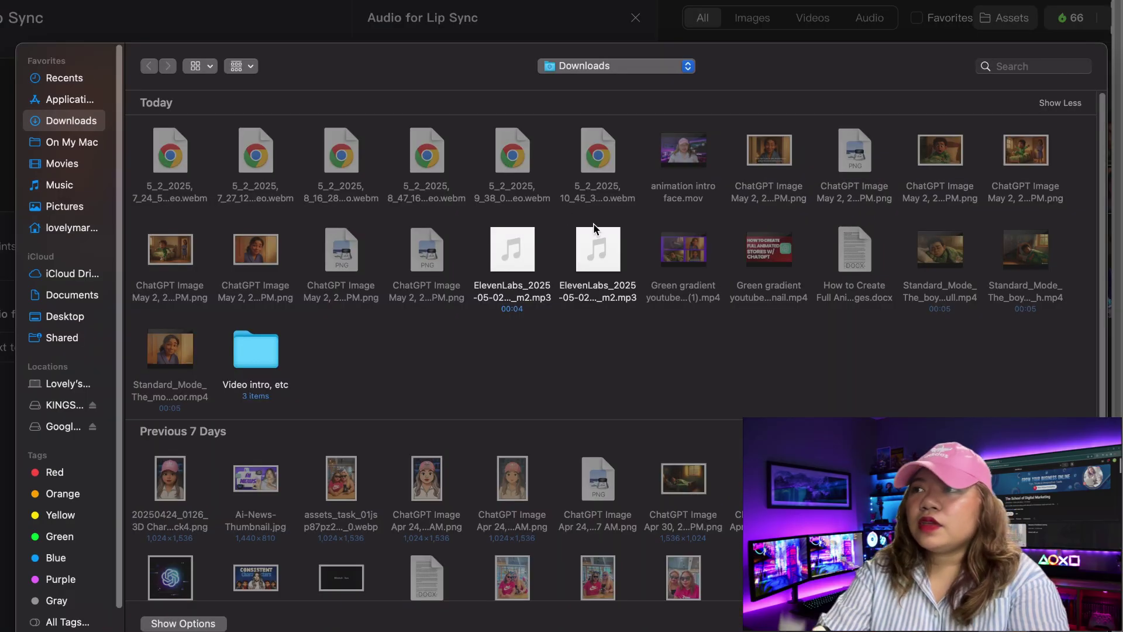
mouse_move(604, 234)
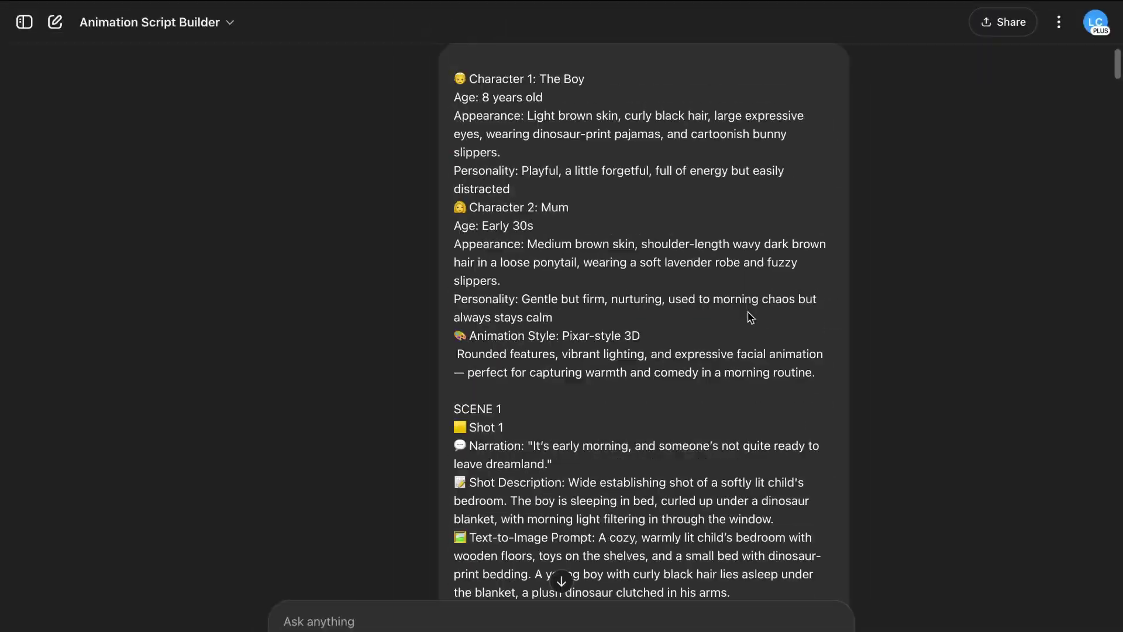
scroll(747, 319, "up", 2)
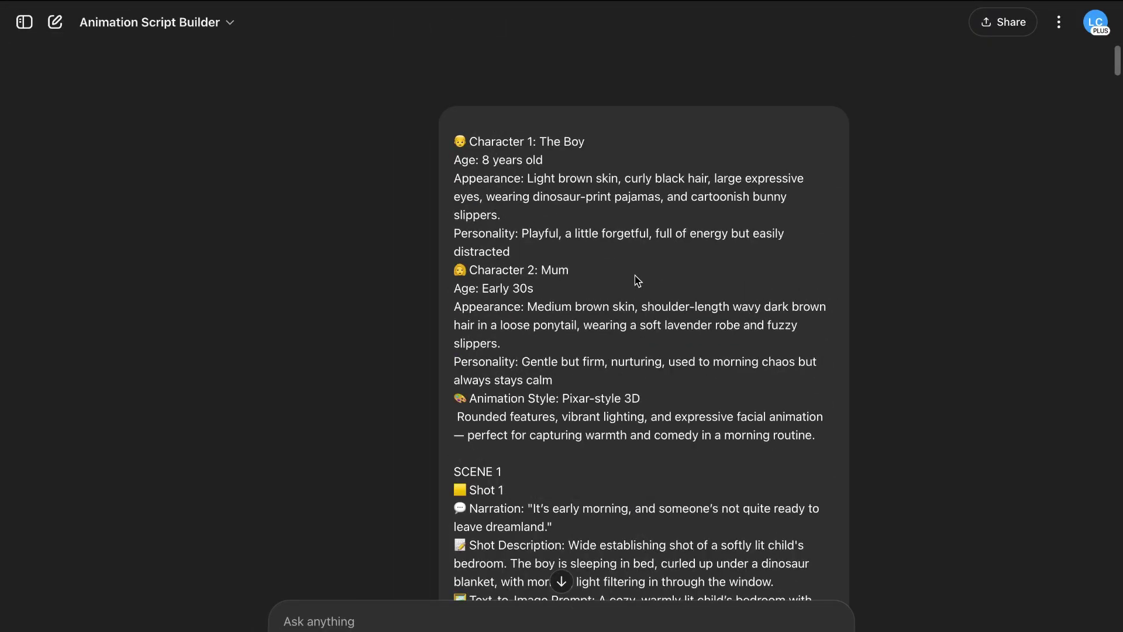
scroll(634, 276, "down", 3)
scroll(636, 279, "up", 1)
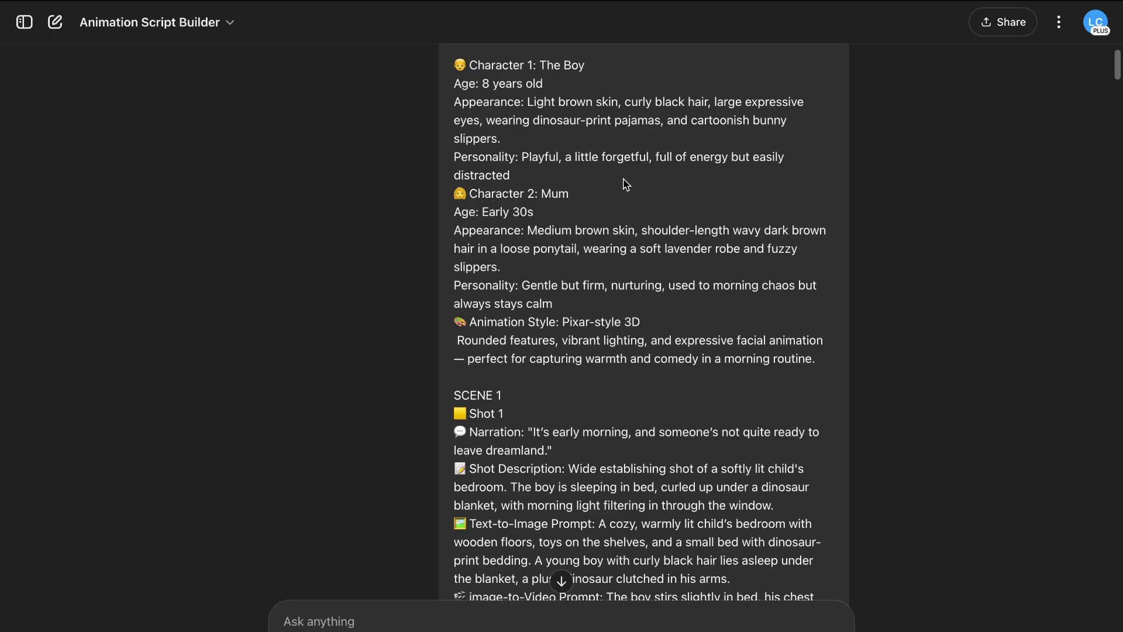
scroll(626, 184, "down", 1)
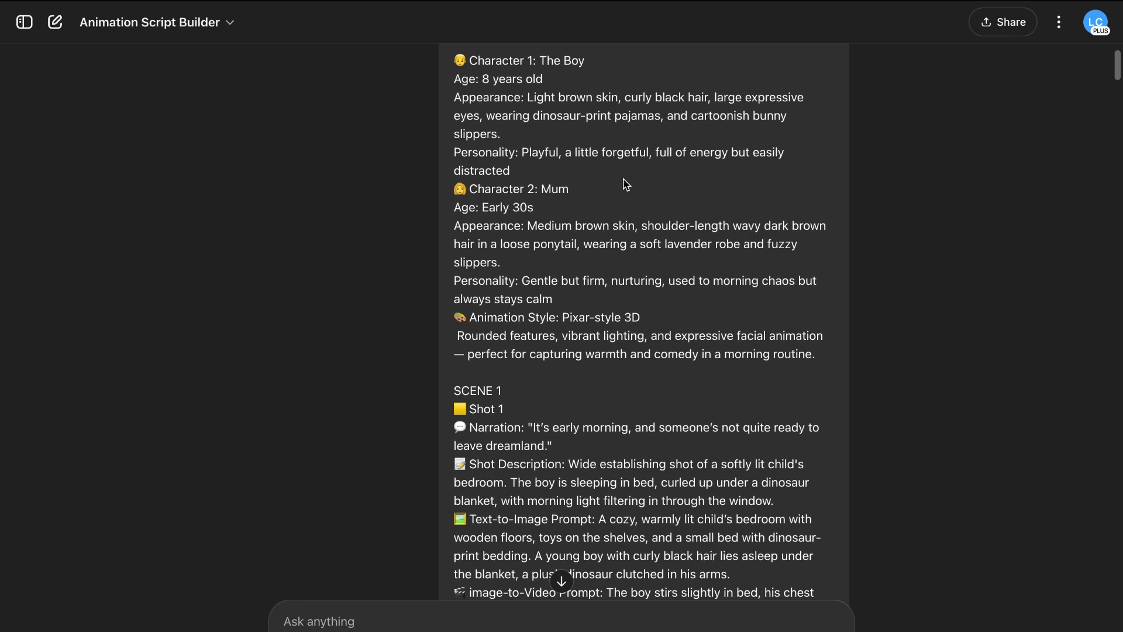
scroll(625, 184, "down", 5)
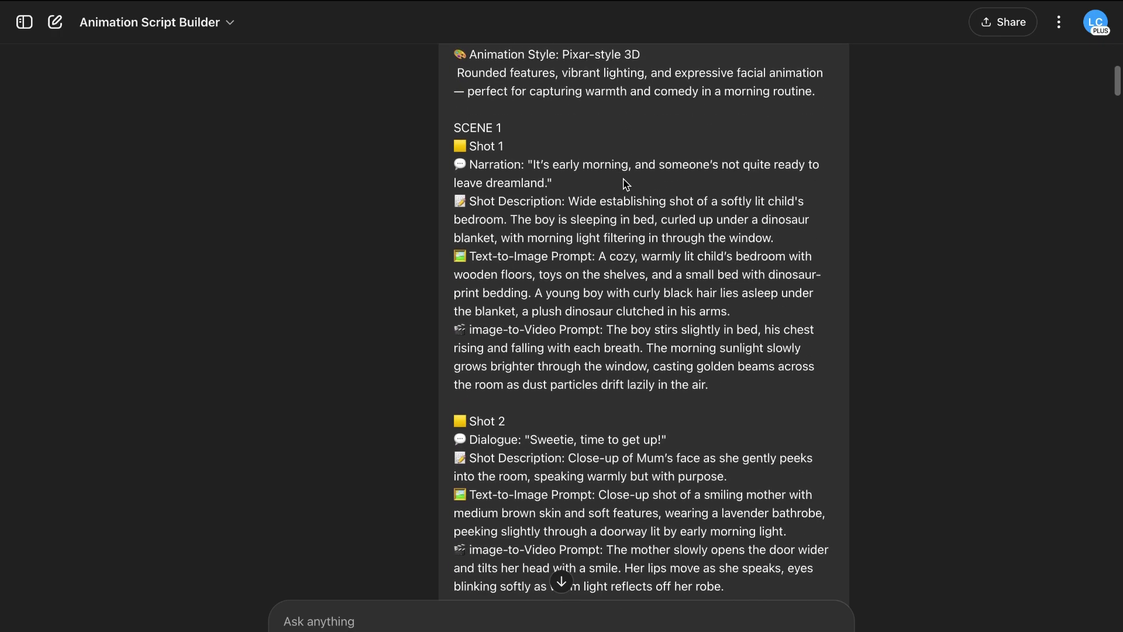
scroll(680, 287, "down", 1)
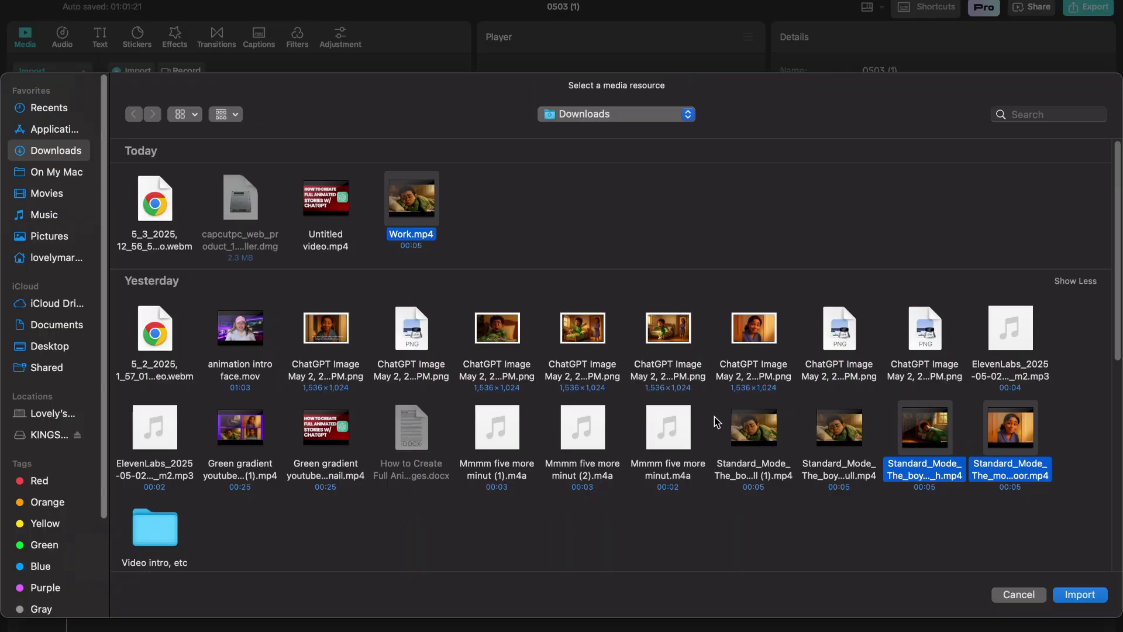
scroll(715, 421, "down", 1)
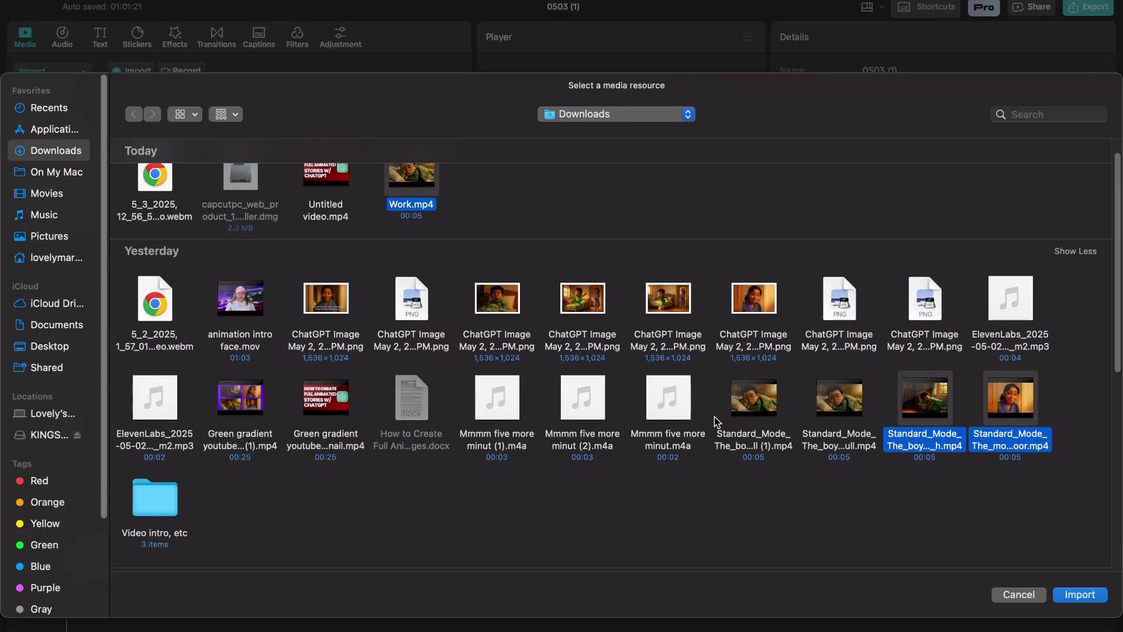
- Import the four story clips and place them on the timeline
left_click(323, 307, "super")
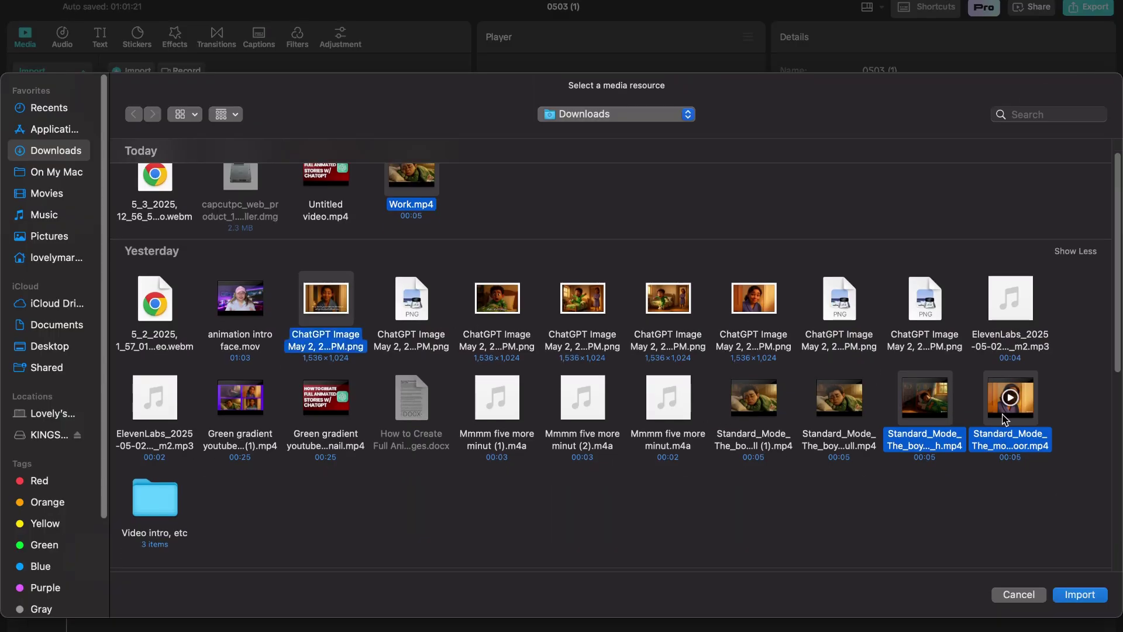
left_click(1080, 594)
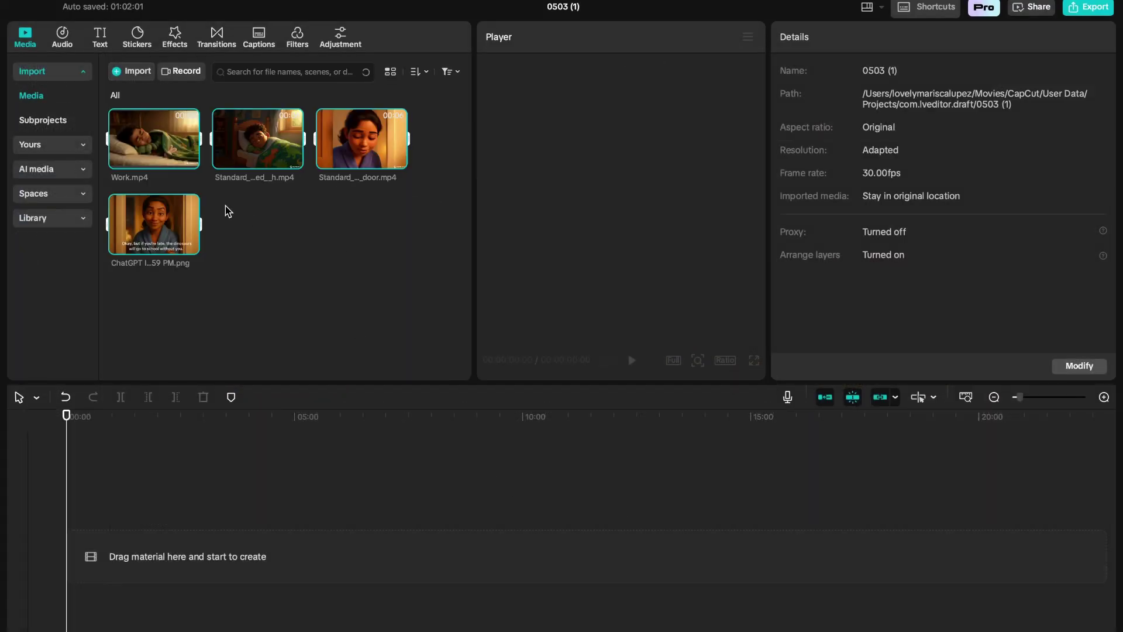
left_click_drag(256, 153, 258, 594)
left_click(189, 564)
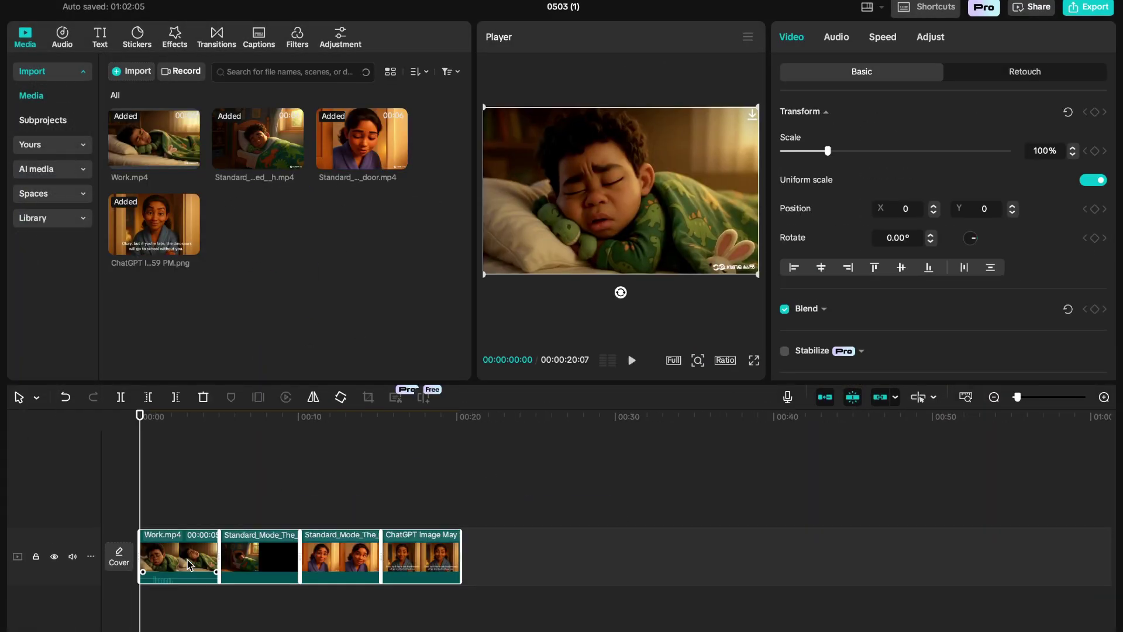
left_click(322, 503)
left_click_drag(215, 496, 196, 494)
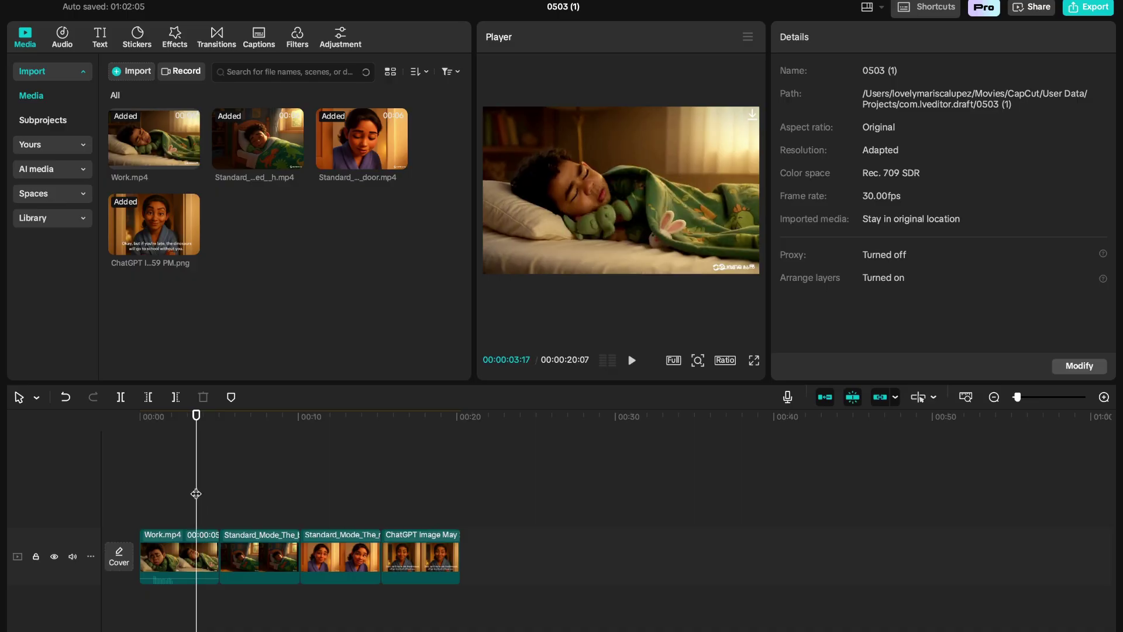
- Add Uplifting Inspiring Background and Enjoy Life music tracks starting at the video's beginning
left_click(64, 40)
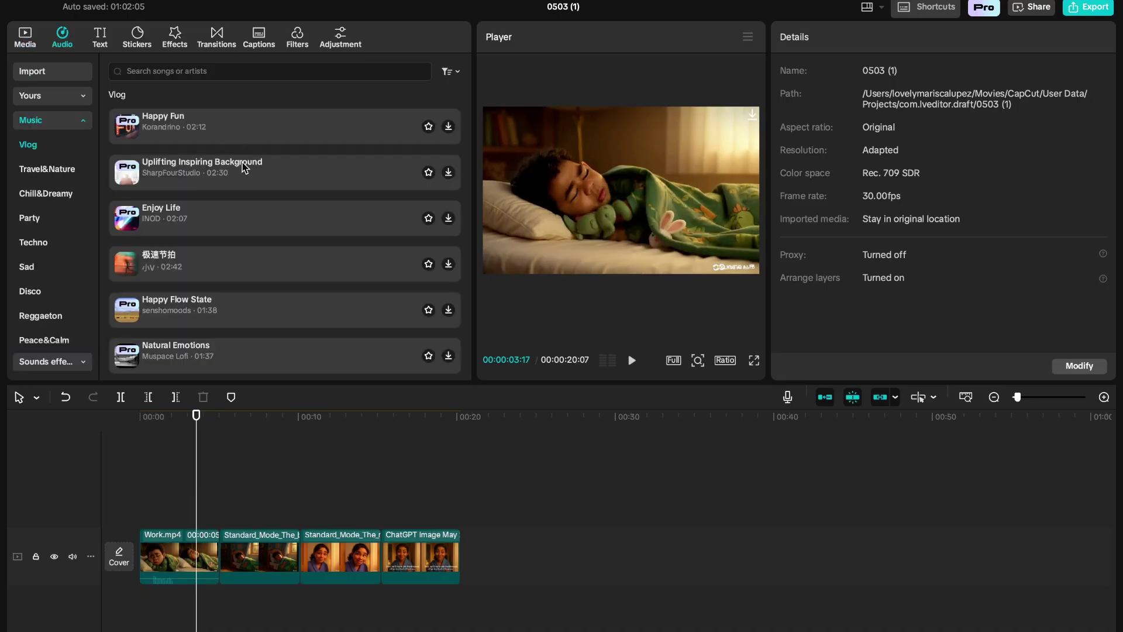
left_click_drag(245, 168, 227, 612)
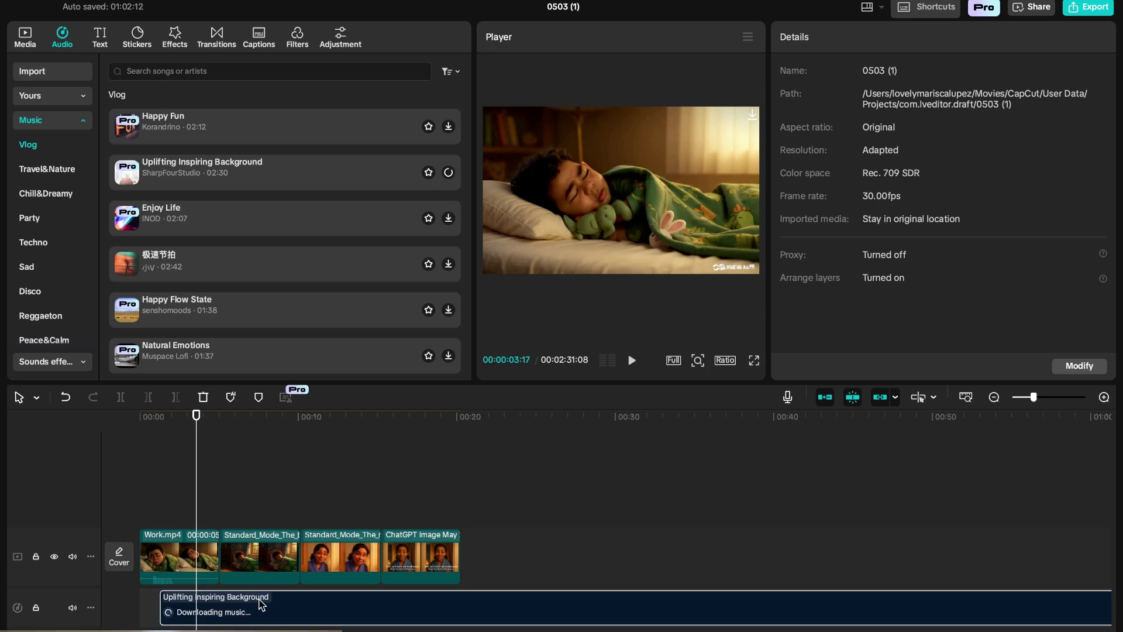
left_click_drag(237, 486, 382, 458)
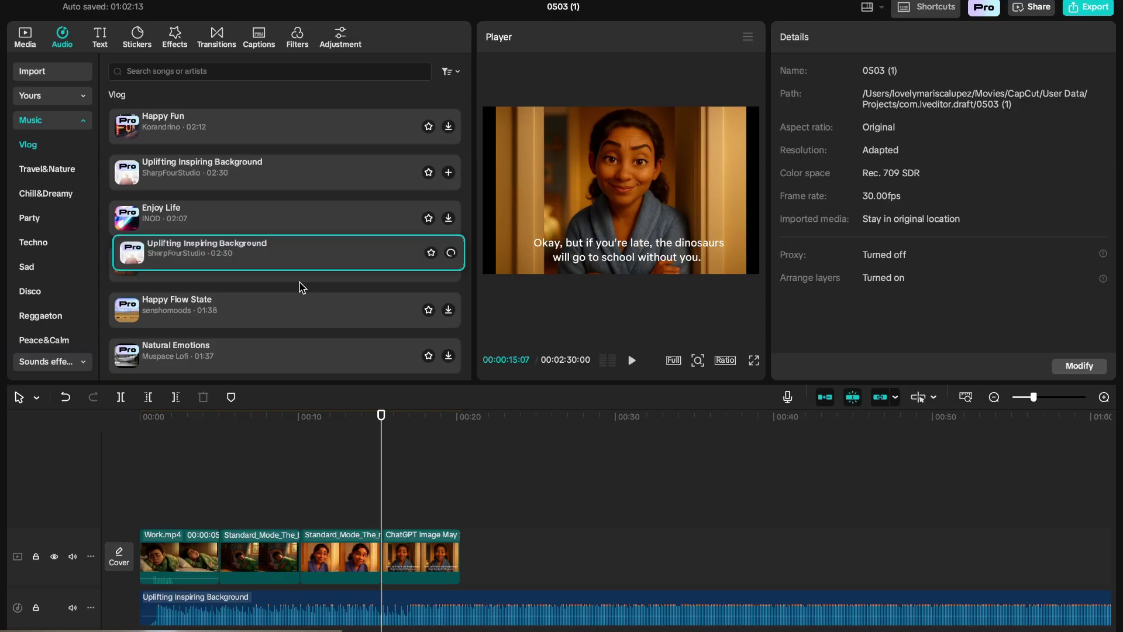
left_click_drag(300, 288, 409, 500)
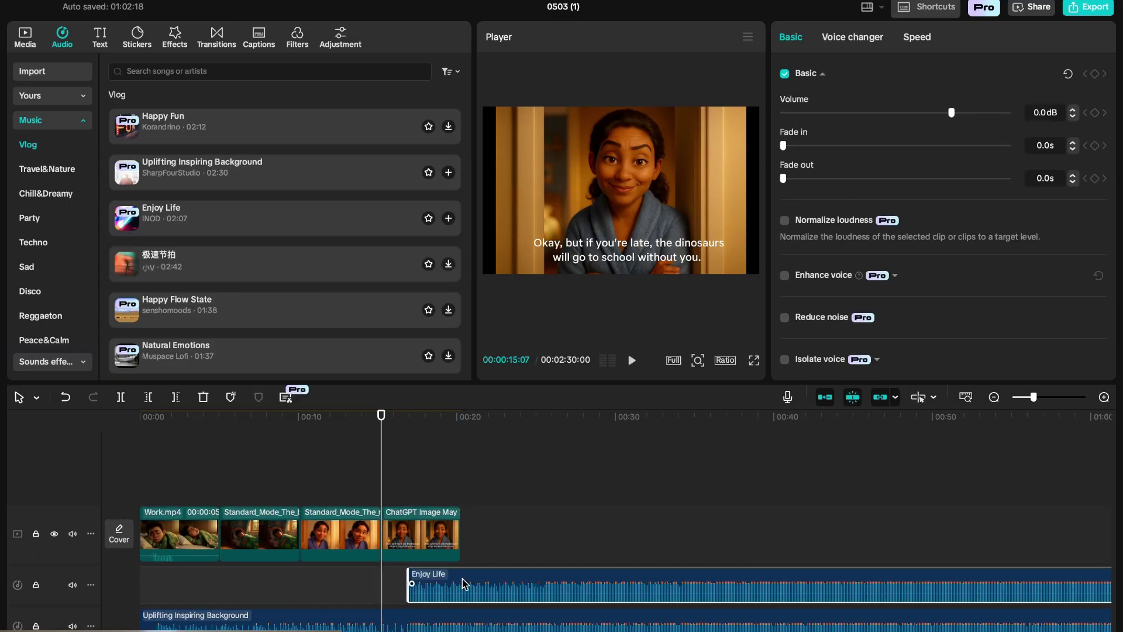
left_click_drag(462, 579, 421, 578)
left_click(451, 440)
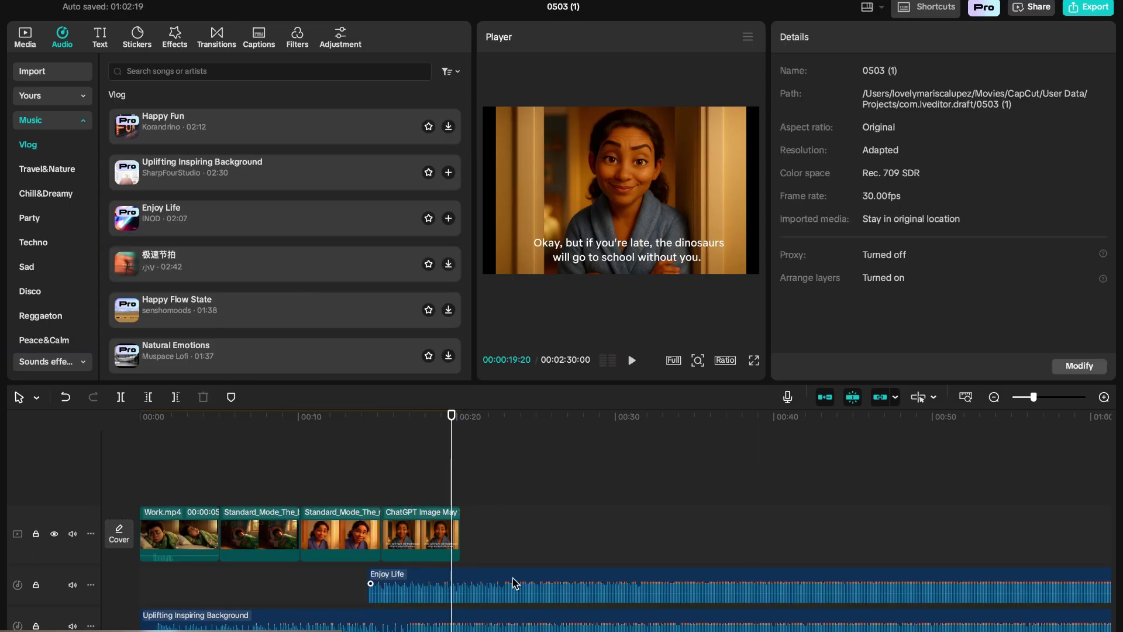
left_click_drag(516, 581, 240, 484)
- Split both music tracks at 21 seconds and delete the excess past the video's end
left_click(259, 462)
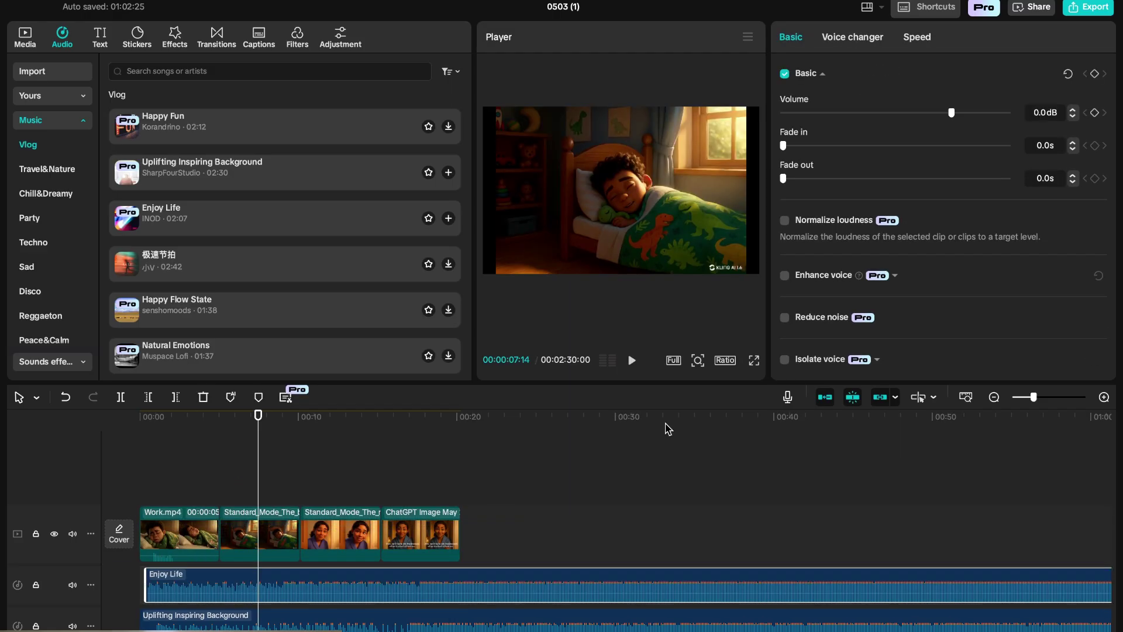
left_click(516, 477)
left_click(473, 476)
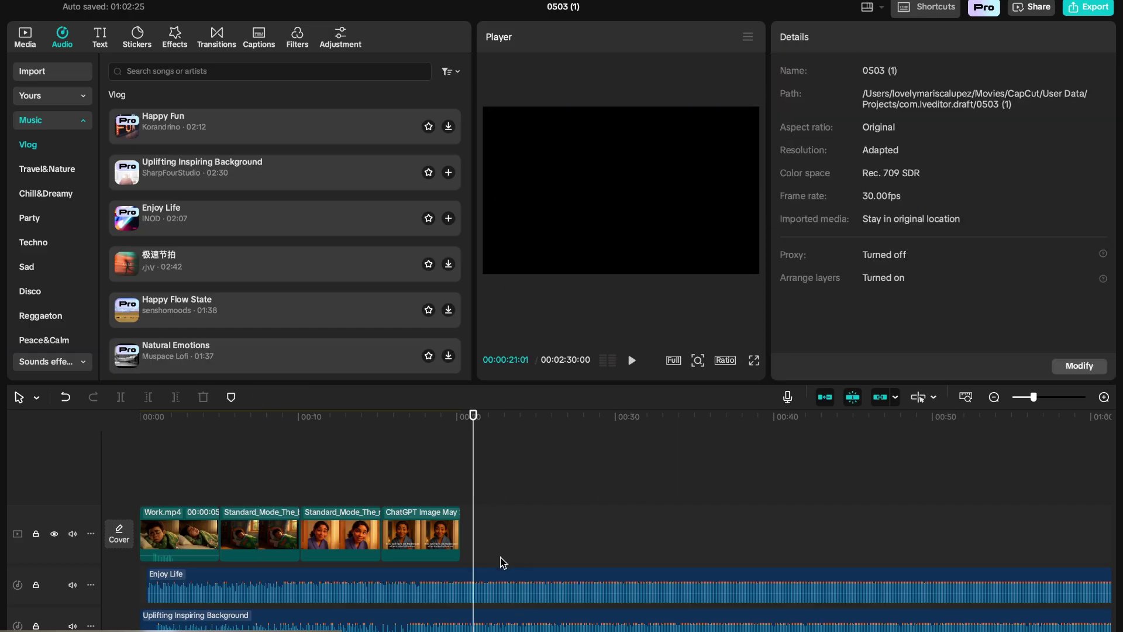
left_click(535, 626)
left_click(121, 397)
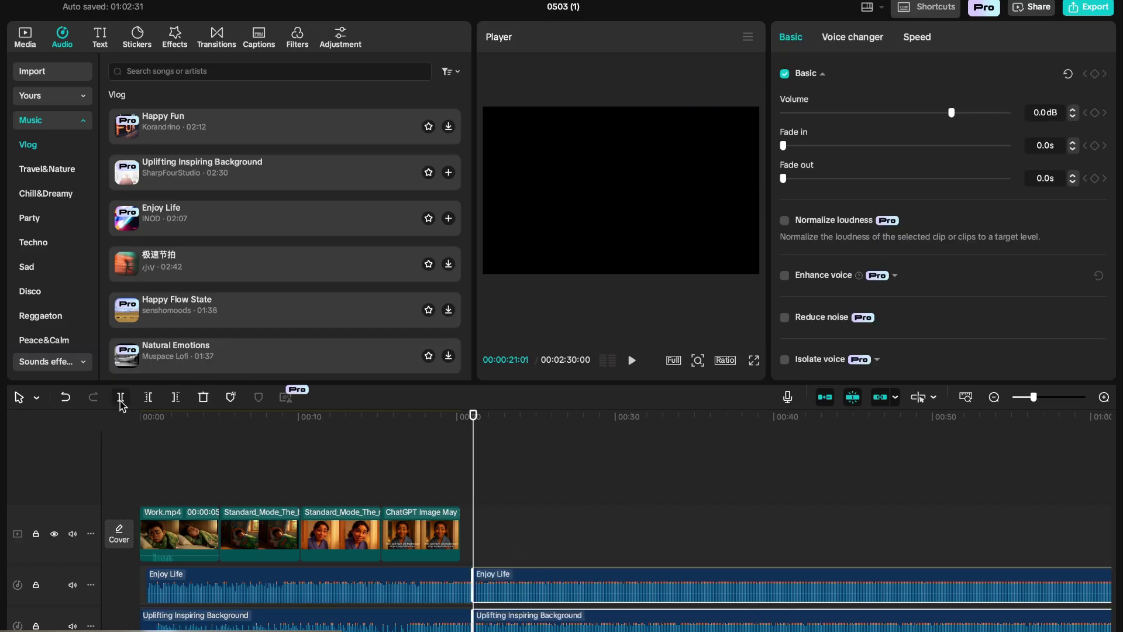
key("Delete")
left_click(271, 466)
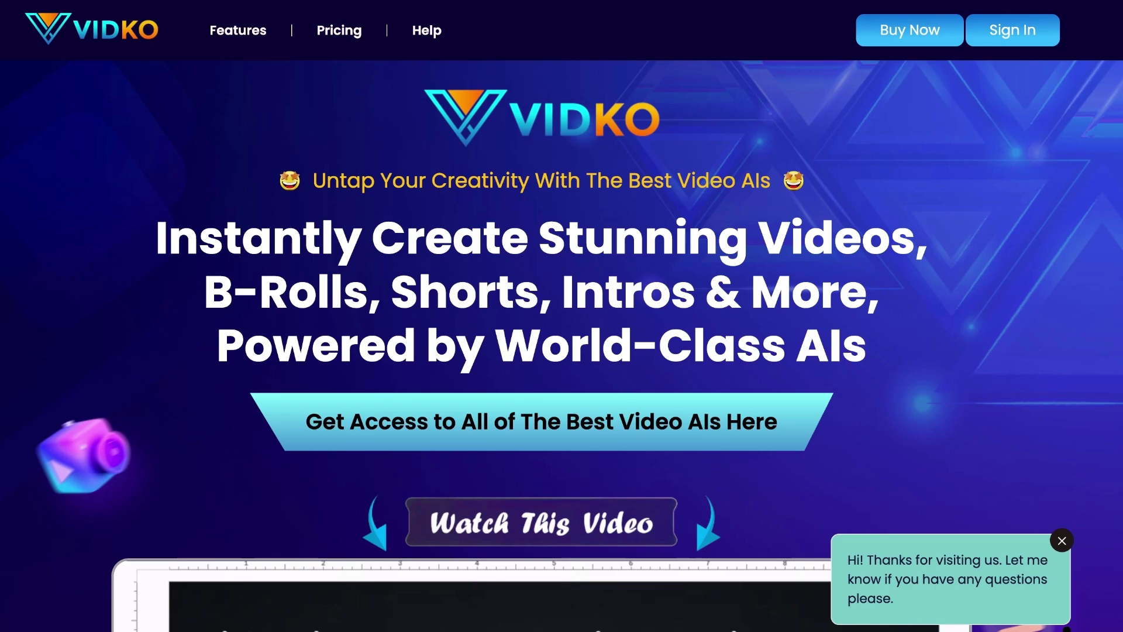
scroll(562, 345, "down", 15)
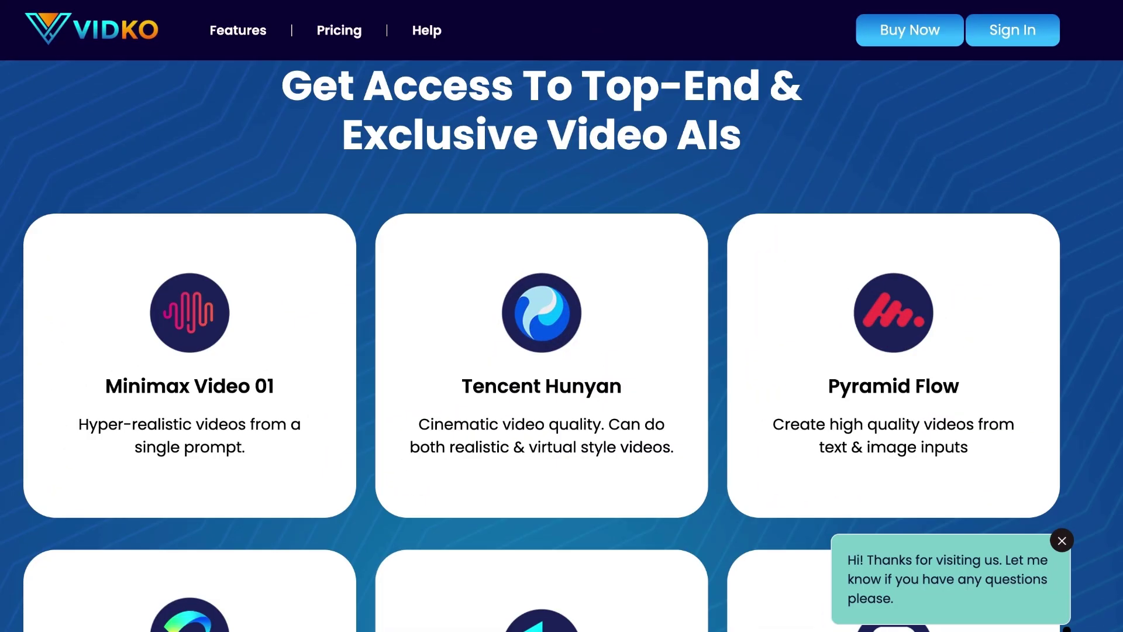
scroll(561, 345, "down", 3)
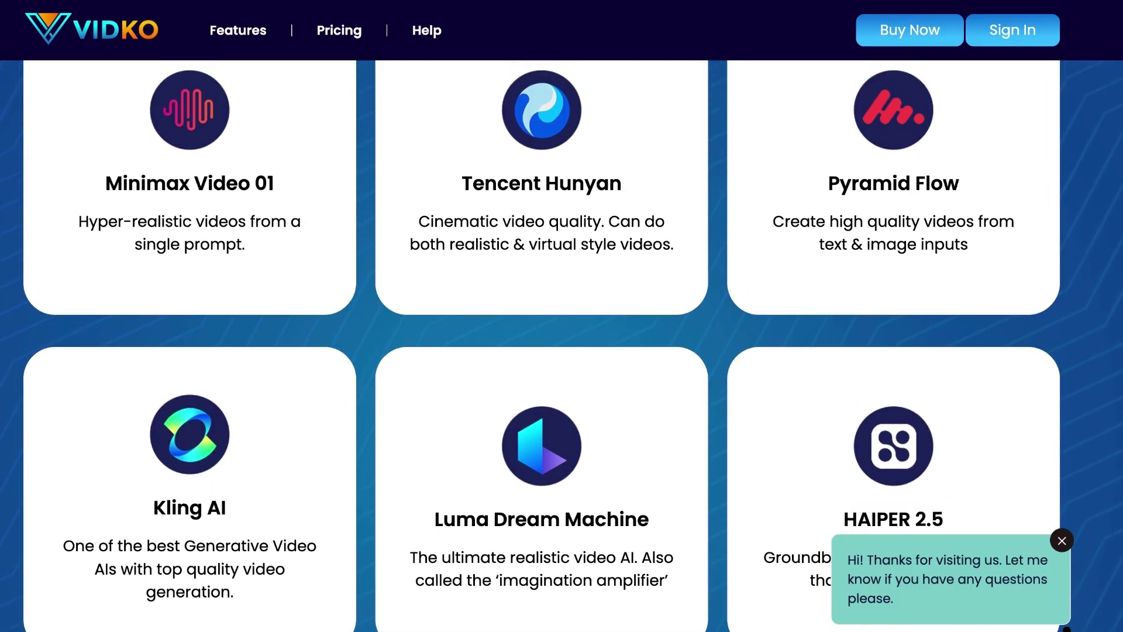
scroll(561, 345, "down", 6)
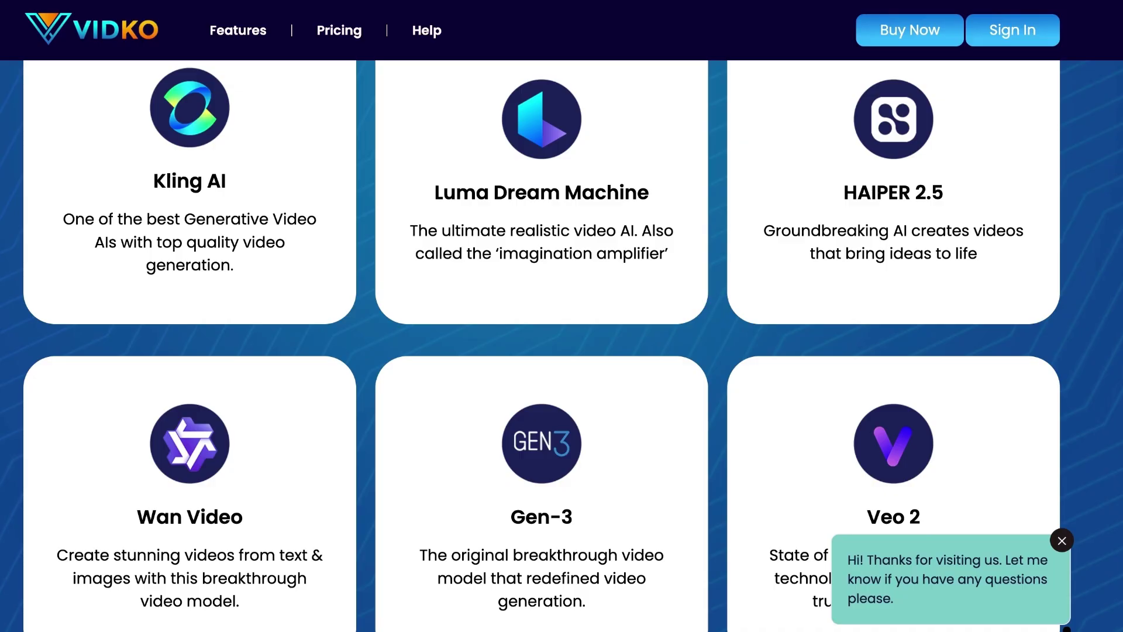
scroll(562, 345, "down", 2)
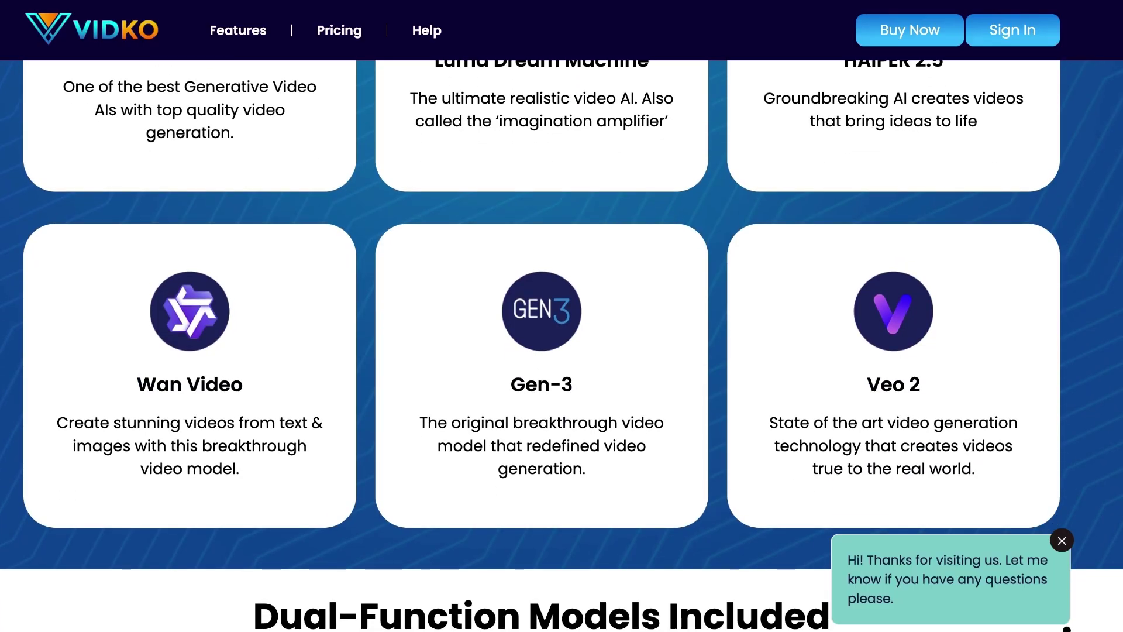
scroll(561, 345, "down", 9)
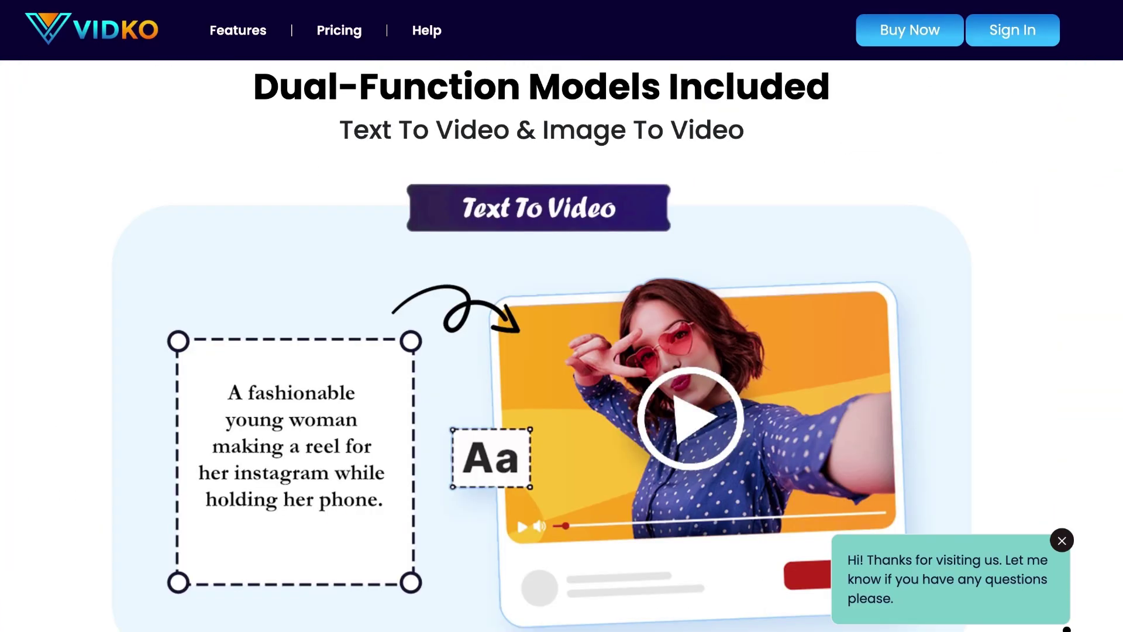
scroll(562, 346, "down", 9)
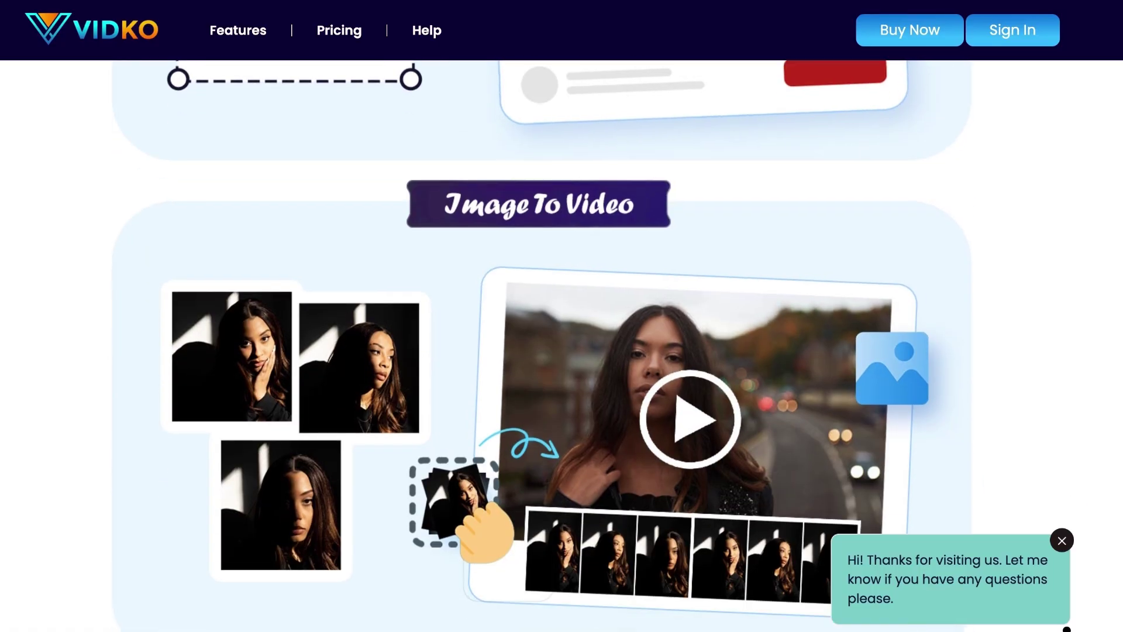
scroll(561, 345, "down", 15)
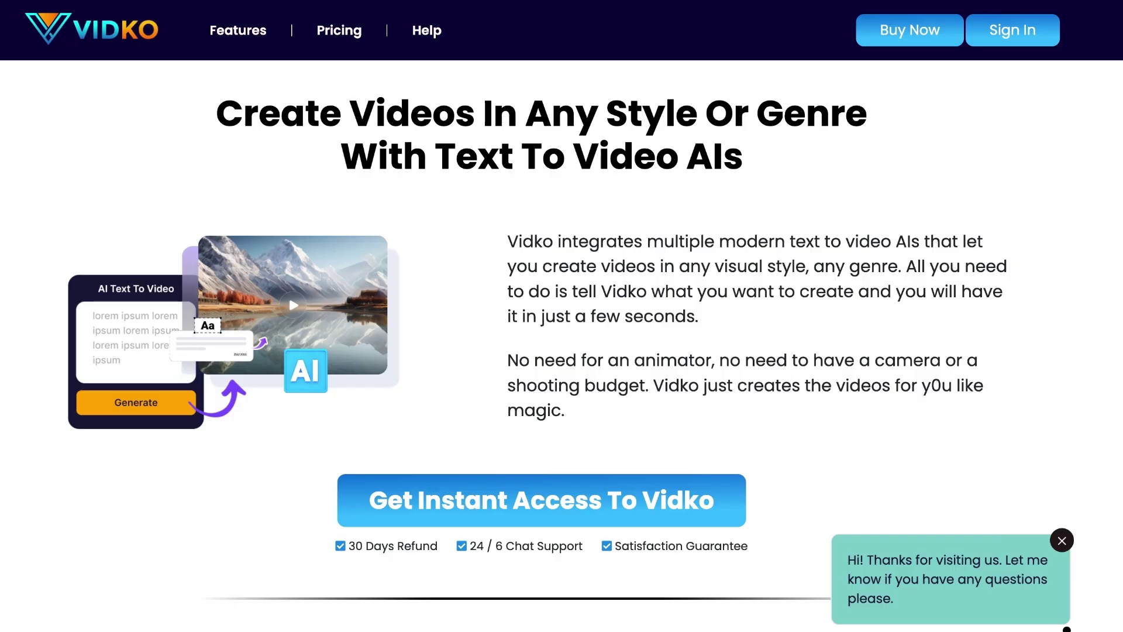
scroll(562, 345, "down", 9)
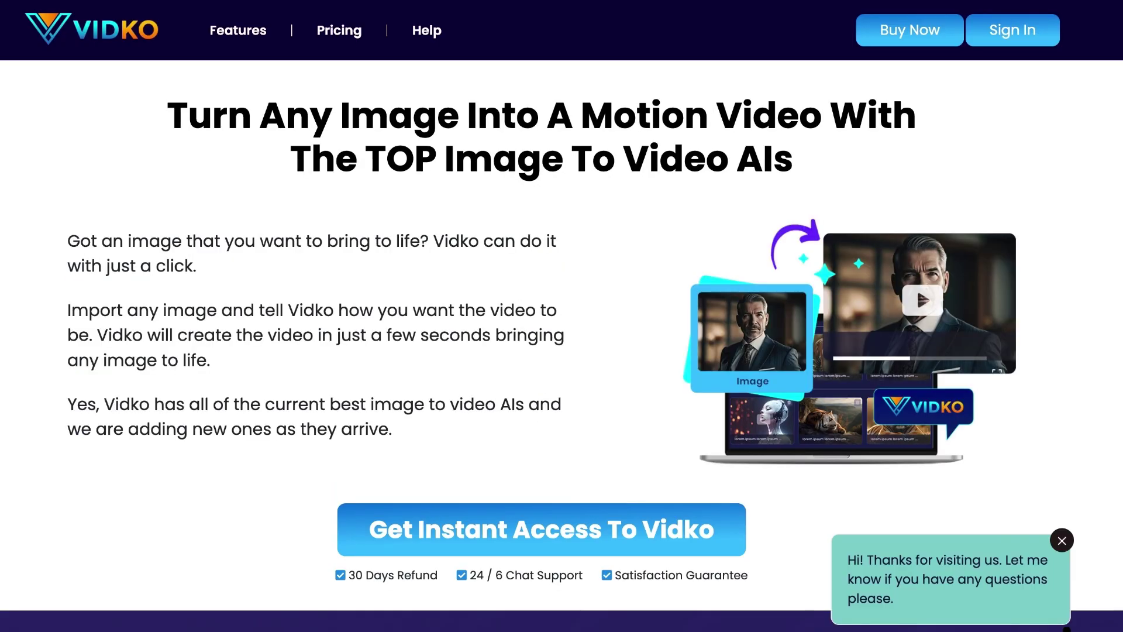
scroll(561, 345, "down", 10)
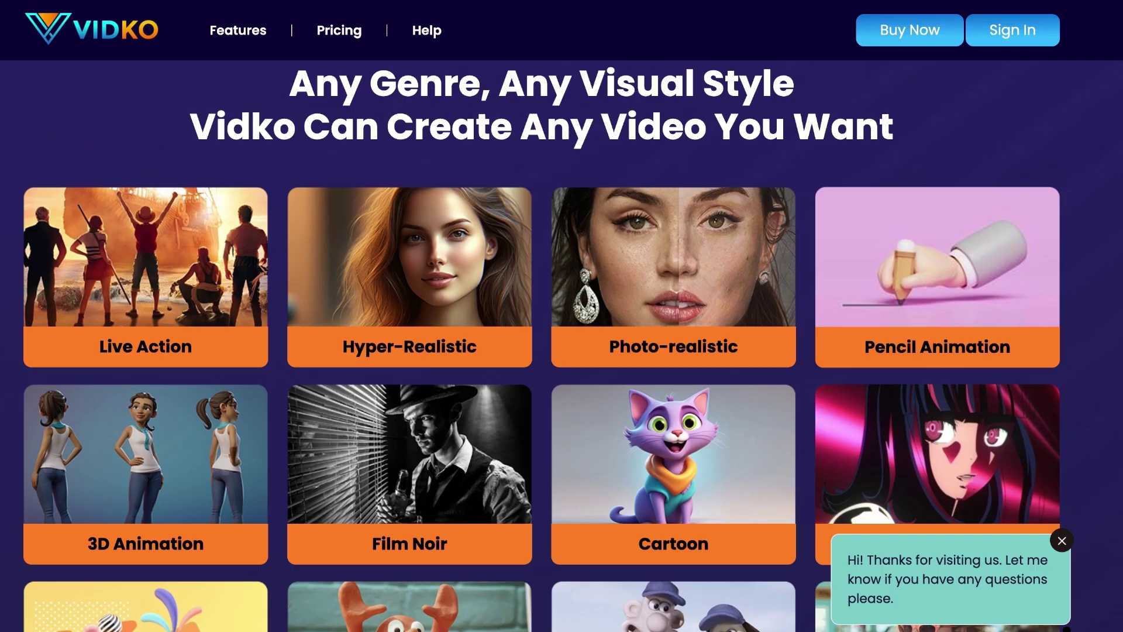
scroll(561, 346, "down", 3)
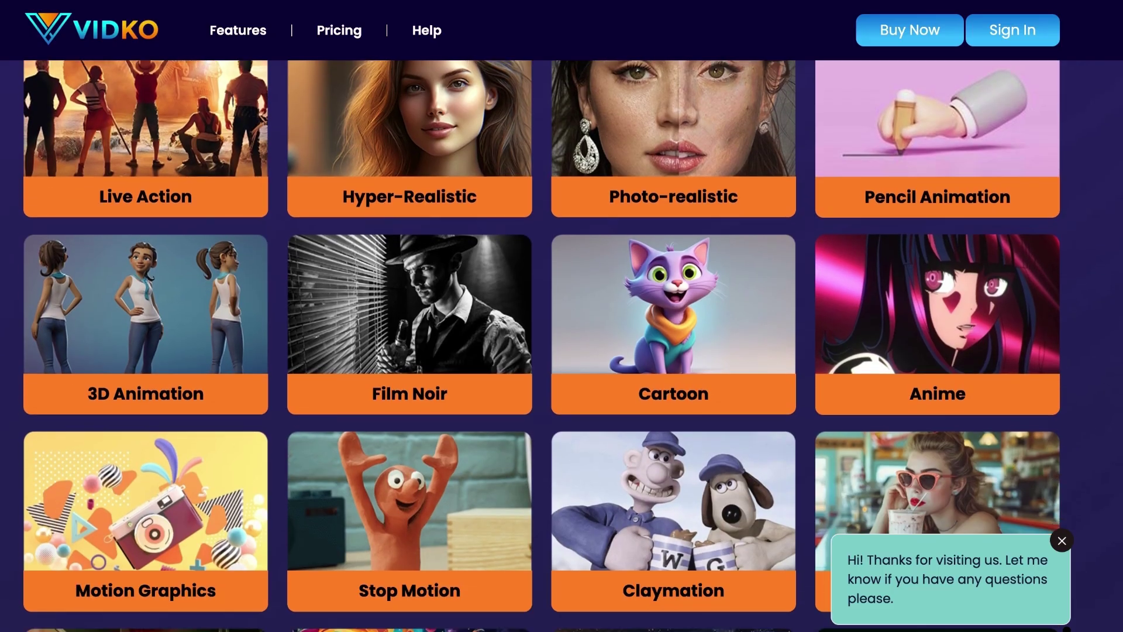
scroll(562, 345, "down", 1)
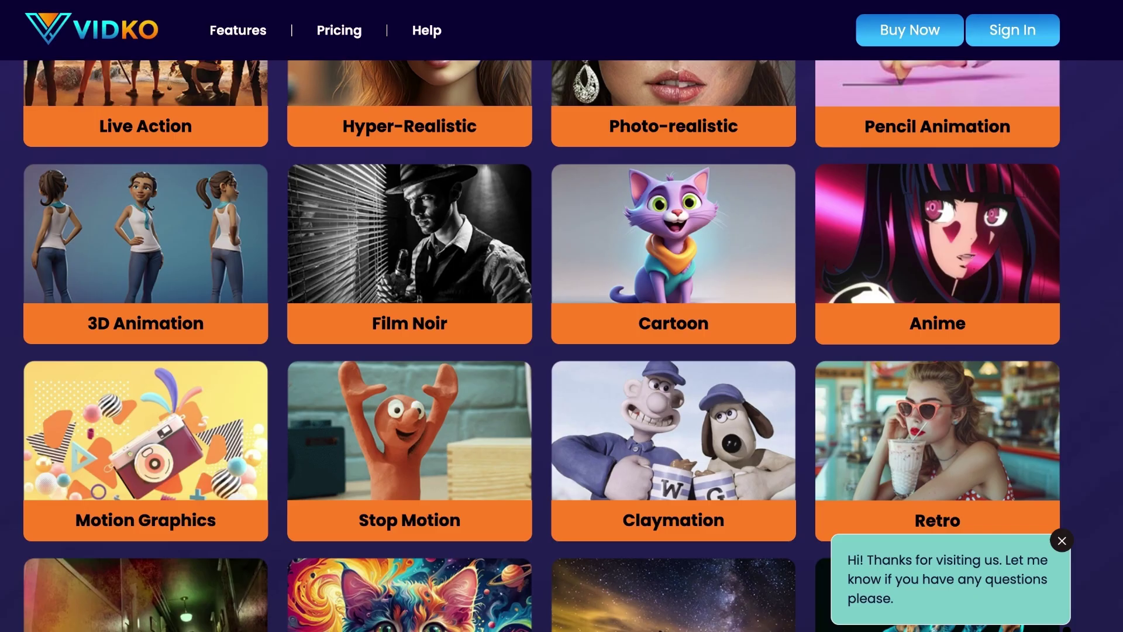
scroll(561, 345, "down", 1)
scroll(562, 346, "down", 1)
scroll(561, 345, "down", 3)
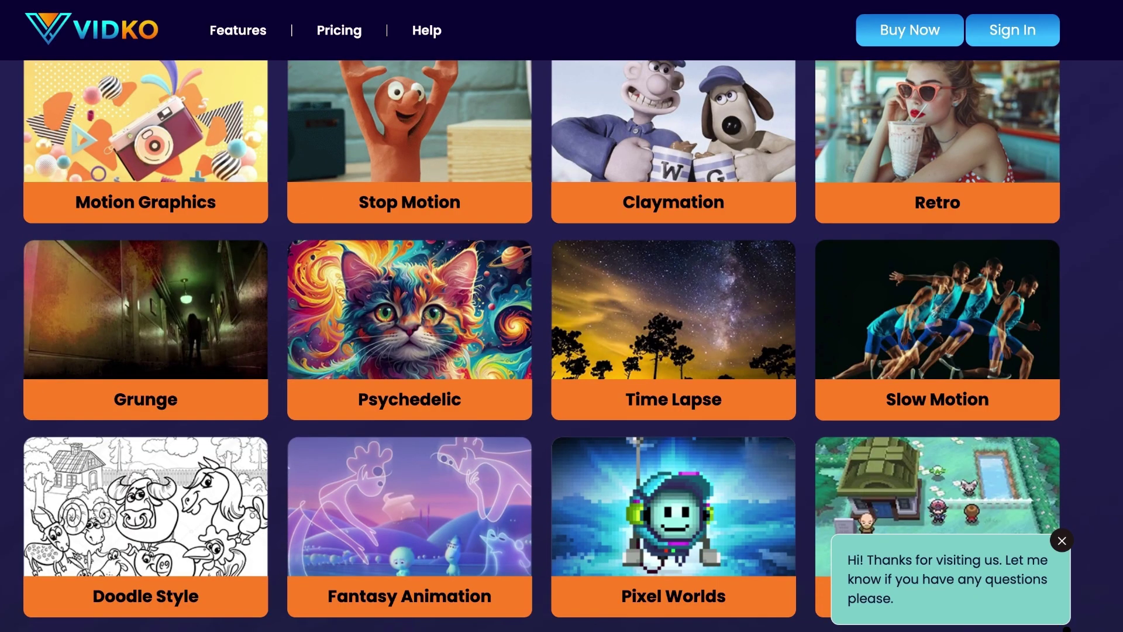
scroll(562, 345, "down", 2)
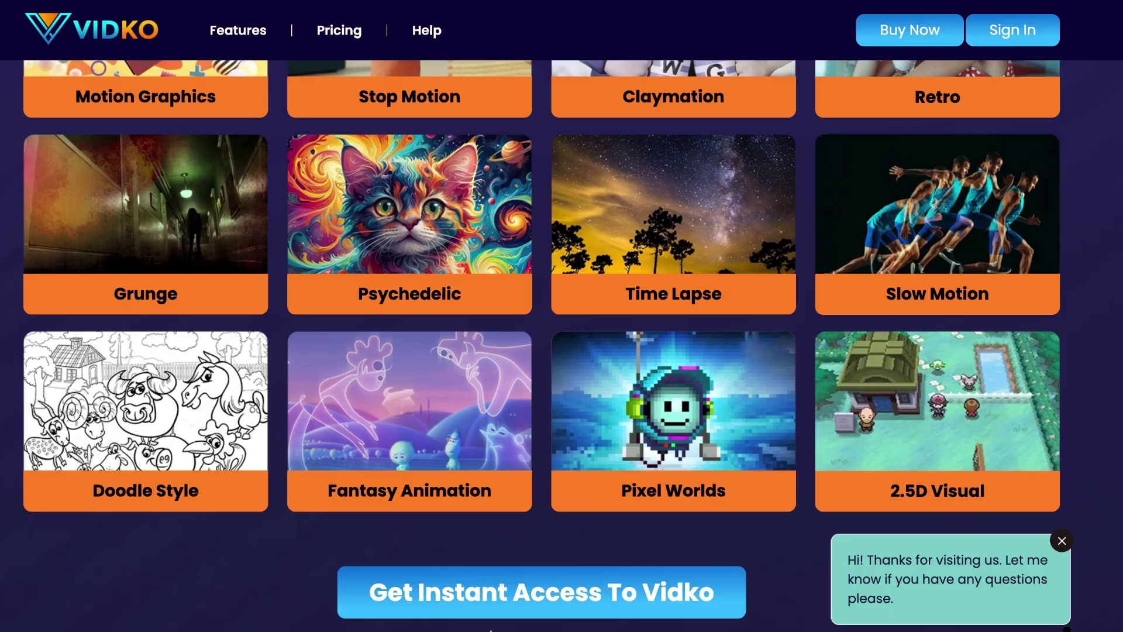
scroll(562, 345, "down", 7)
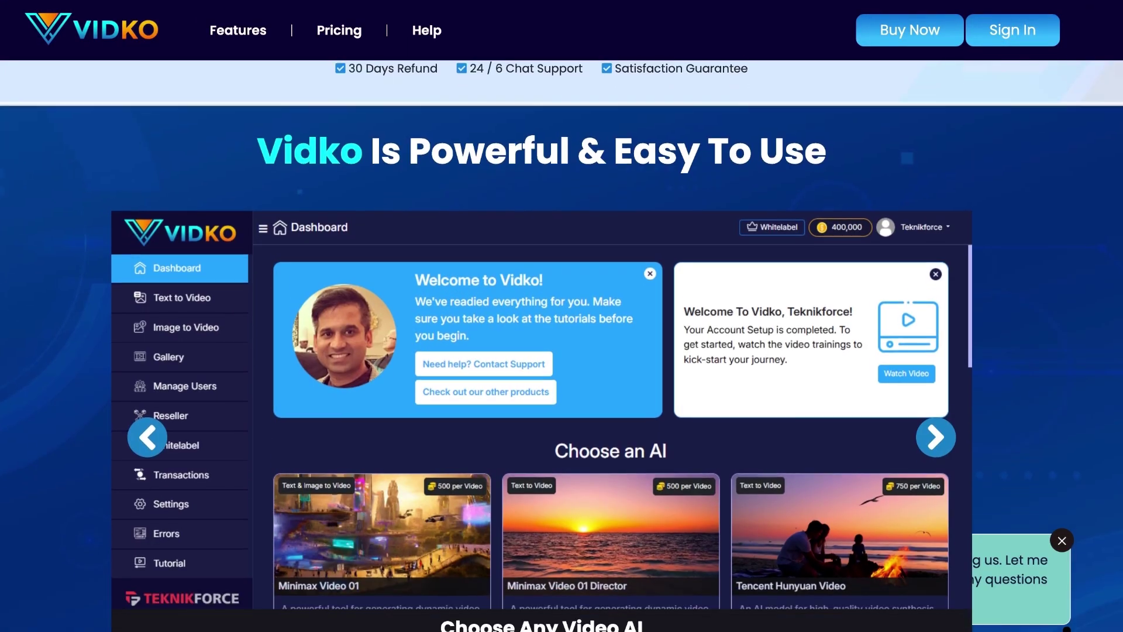